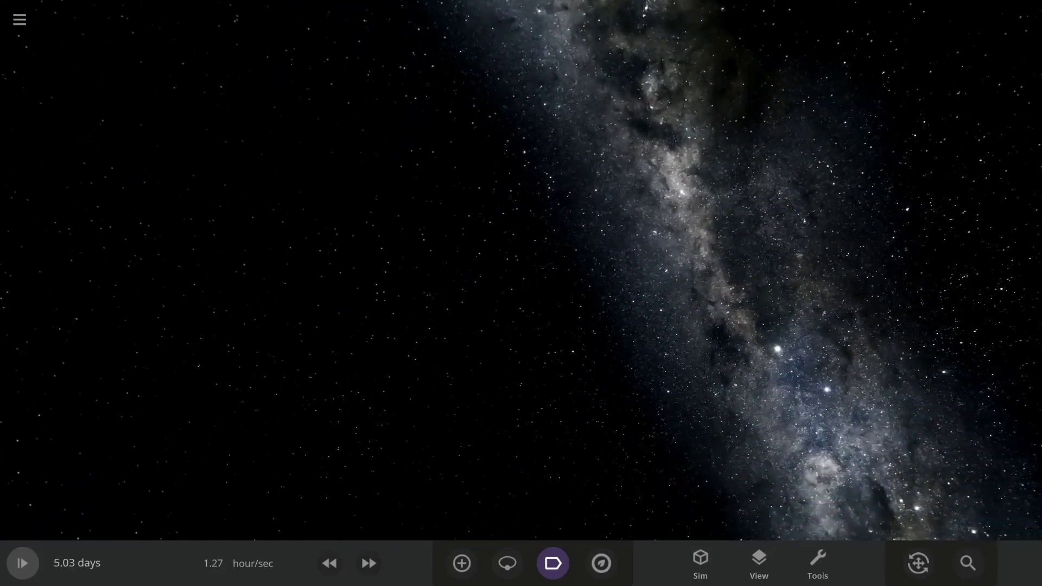
Browse the Add catalogue, then place the star Wolf 359 from the Stars tab into empty space
key("a")
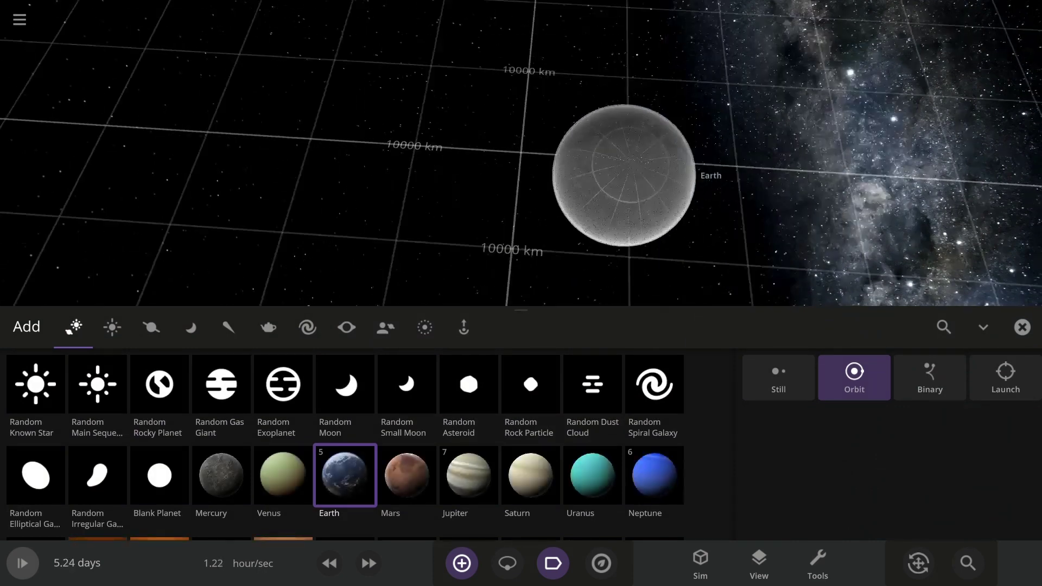
left_click(346, 328)
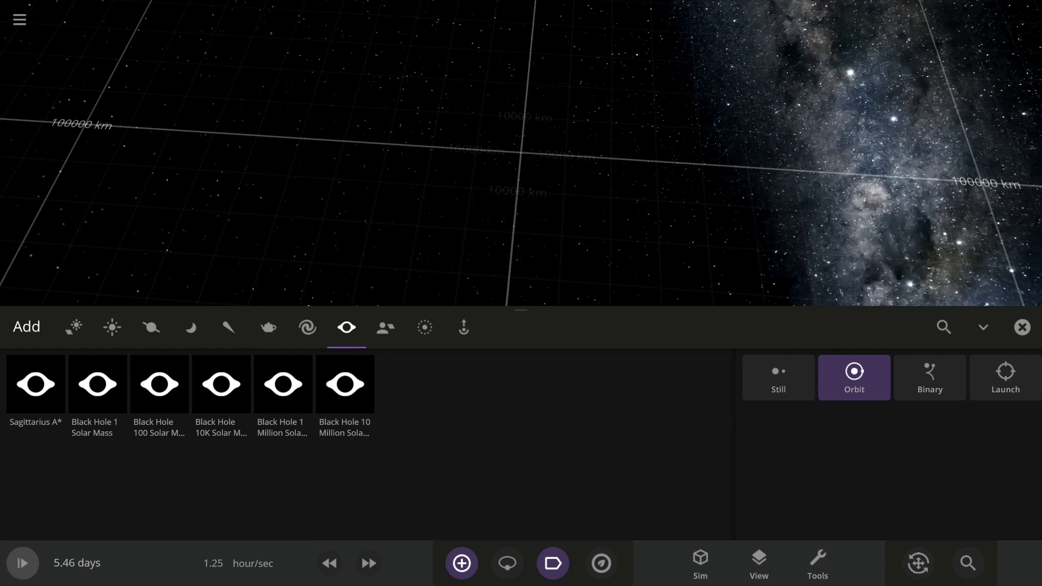
left_click(151, 328)
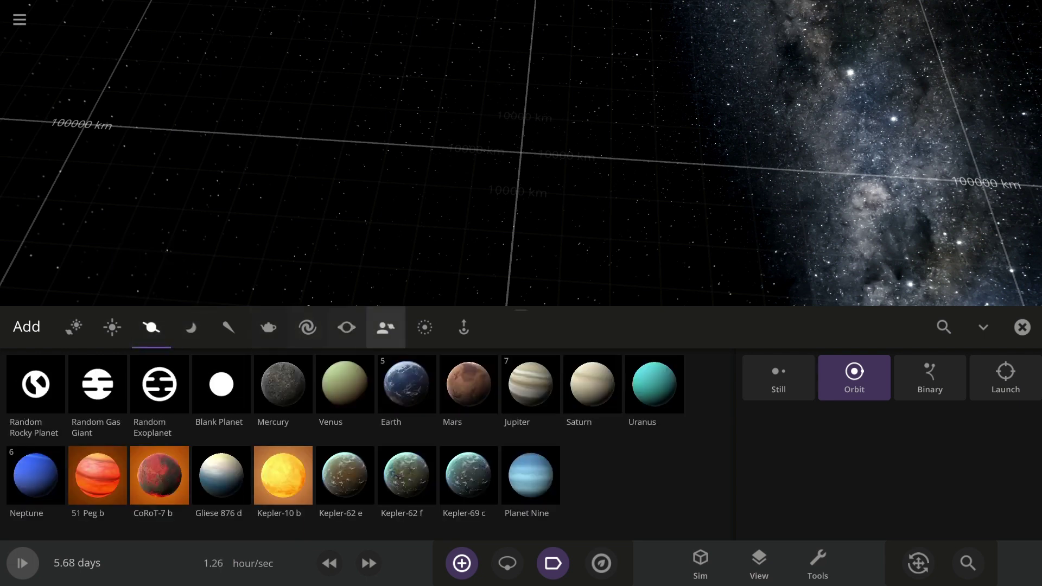
left_click(346, 328)
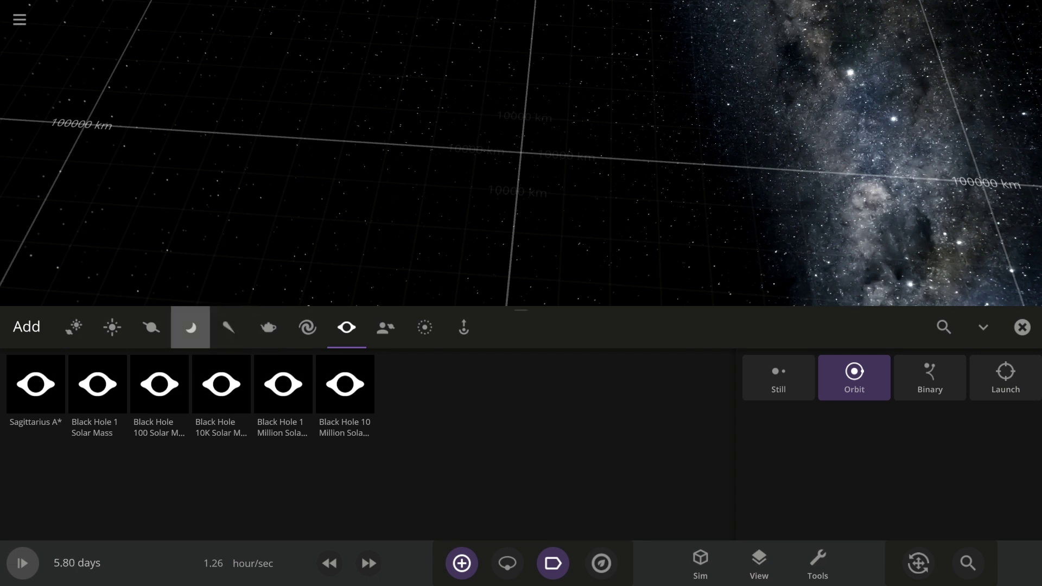
left_click(191, 327)
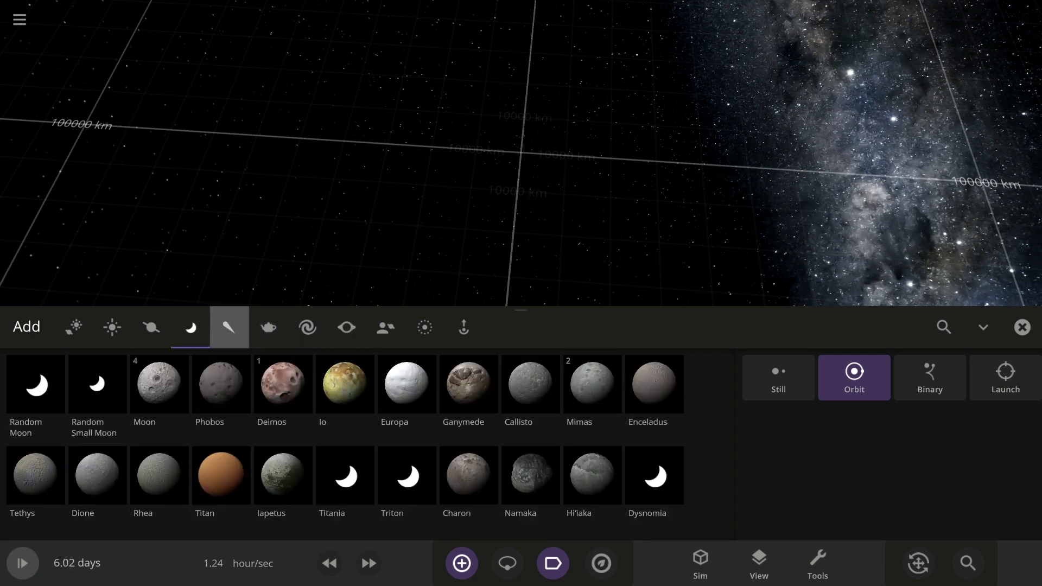
left_click(228, 327)
left_click(112, 327)
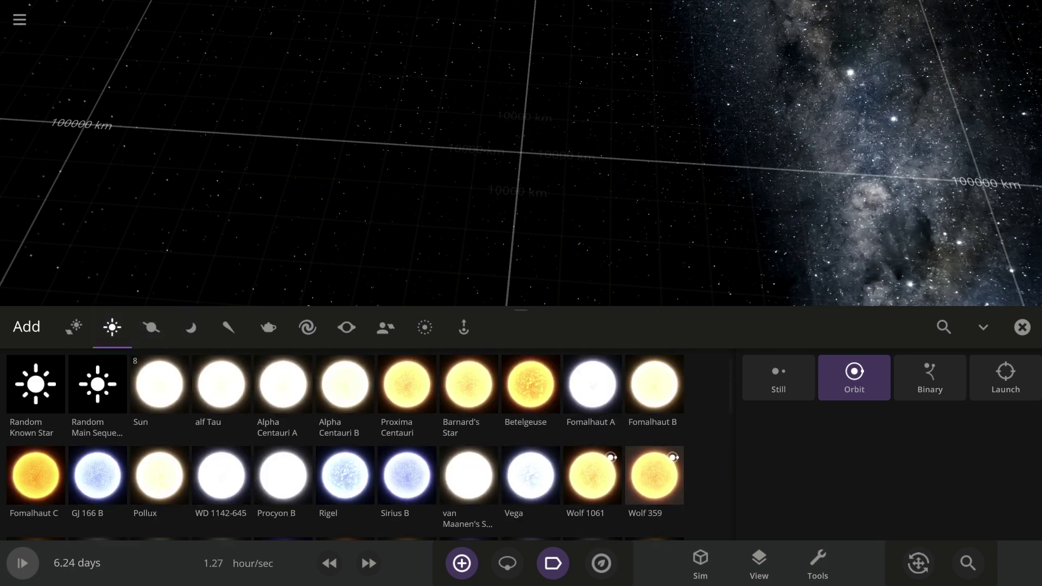
left_click(653, 475)
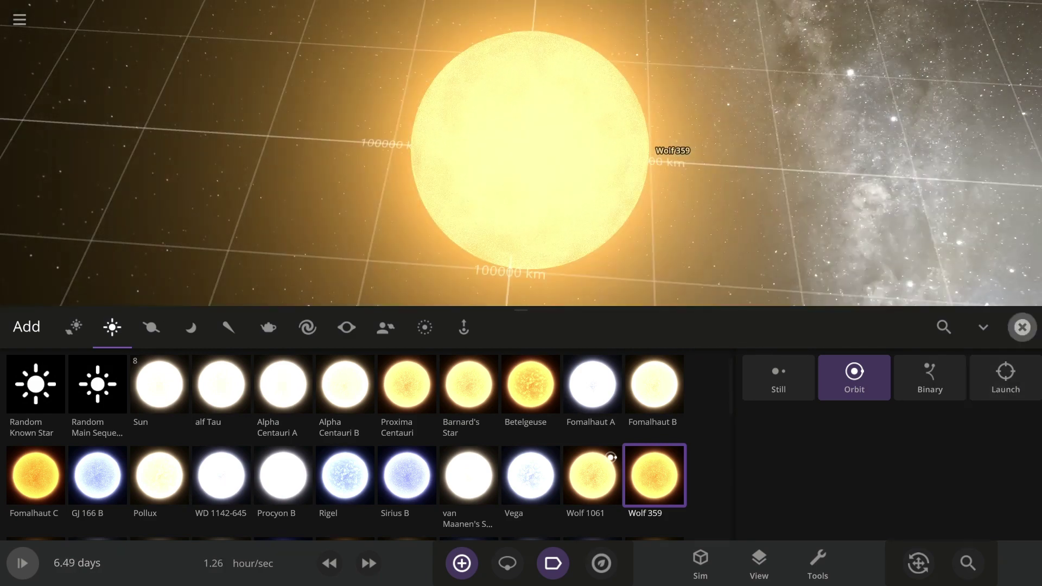
left_click(1022, 327)
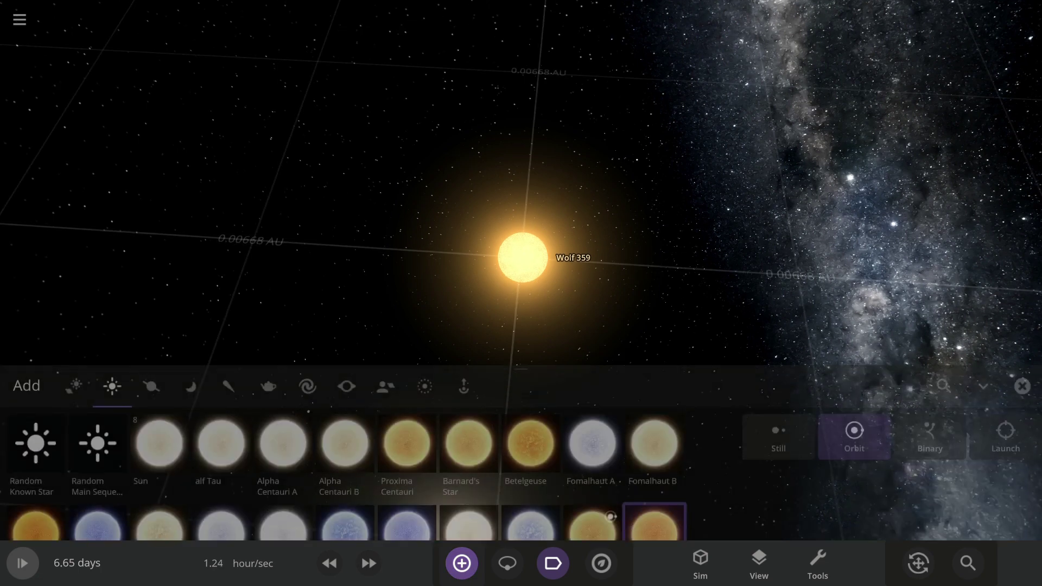
Place Random Moons from the Moons catalogue in orbit around Wolf 359
left_click(461, 562)
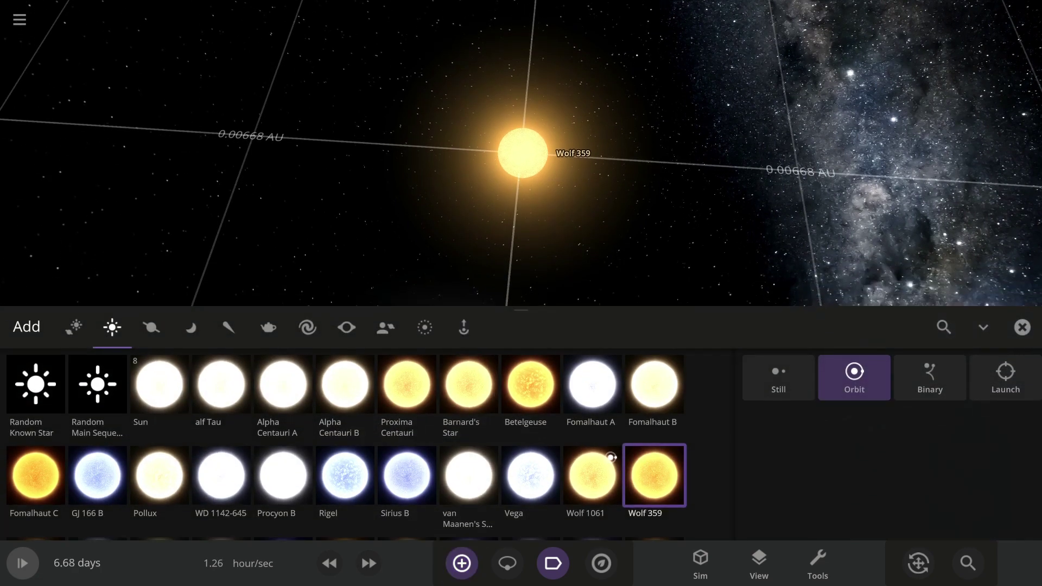
left_click(271, 273)
left_click(190, 328)
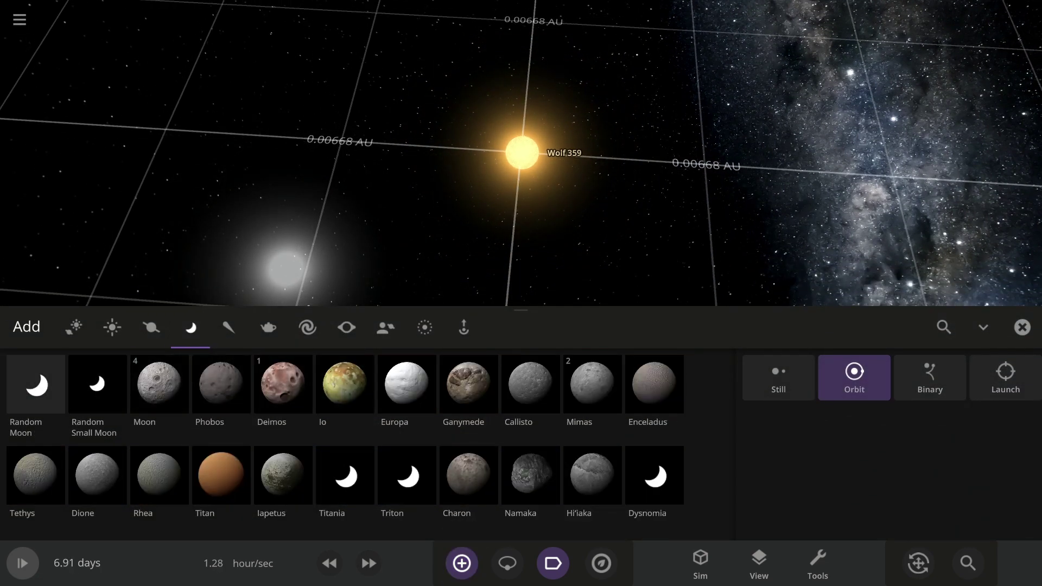
left_click(35, 384)
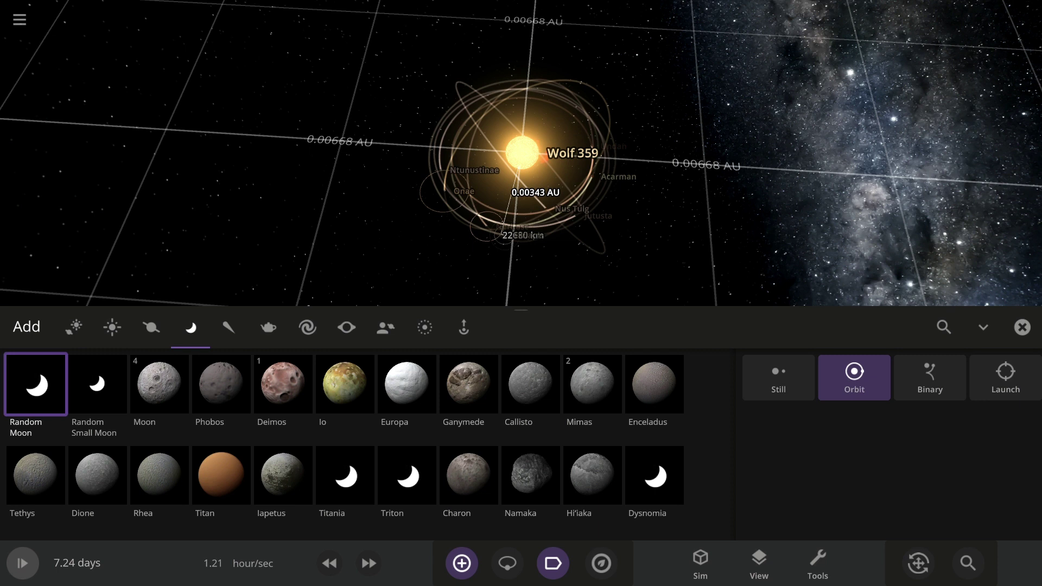
Slow the simulation down three steps and add Random Small Moons in orbit
left_click(329, 563)
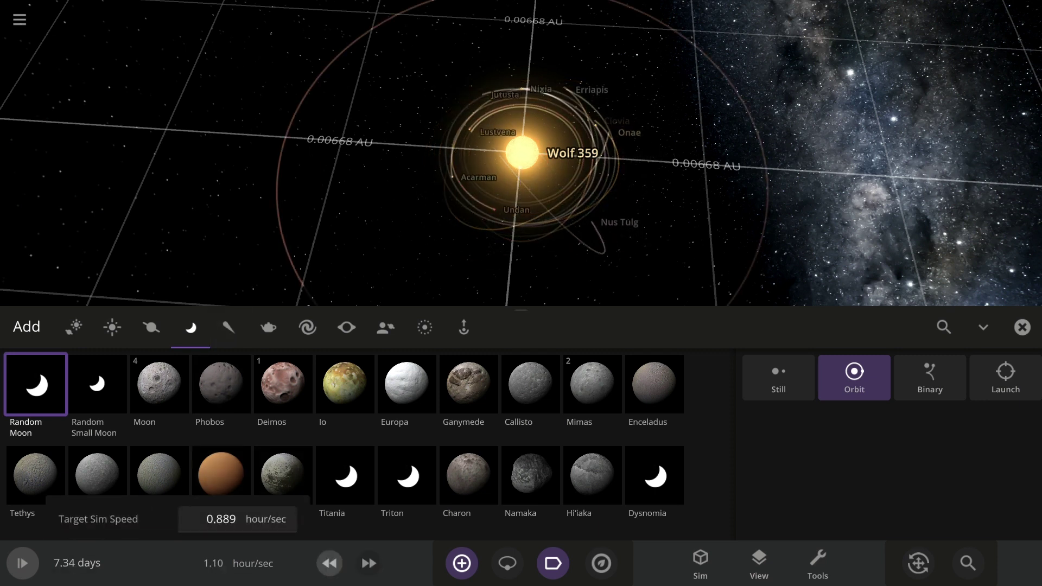
left_click(329, 563)
left_click(330, 563)
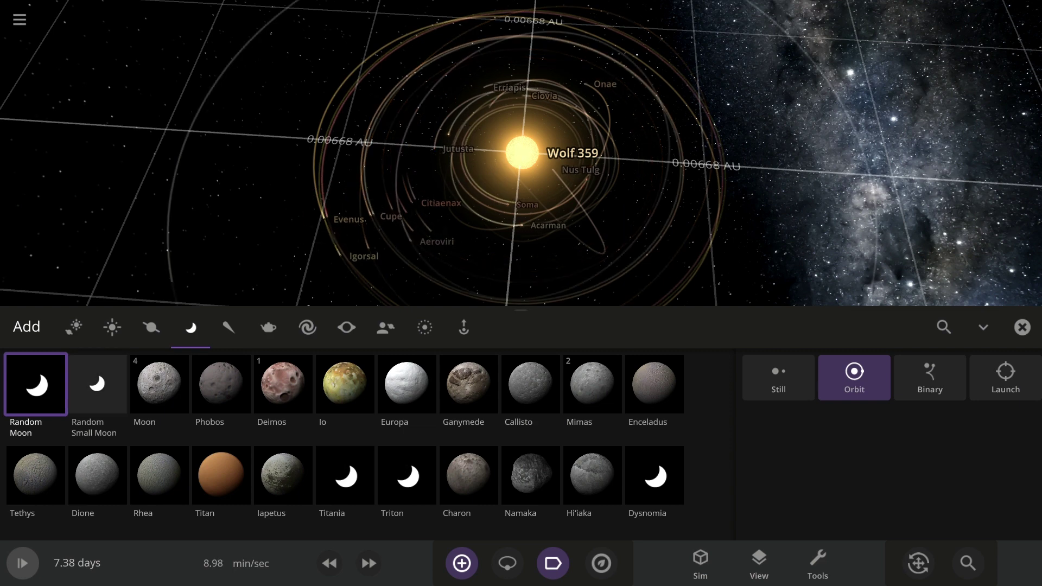
left_click(97, 384)
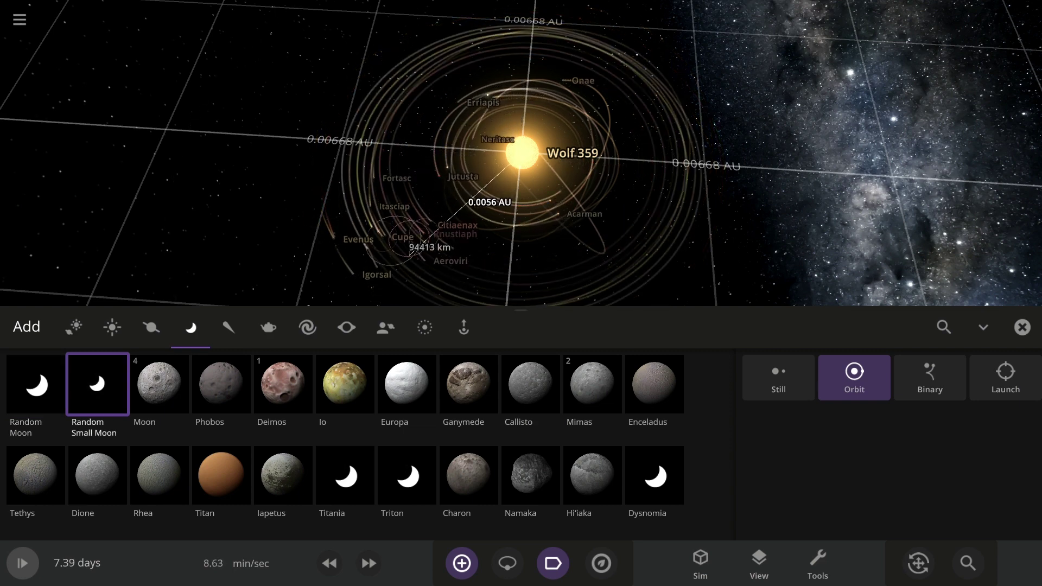
scroll(521, 153, "down", 5)
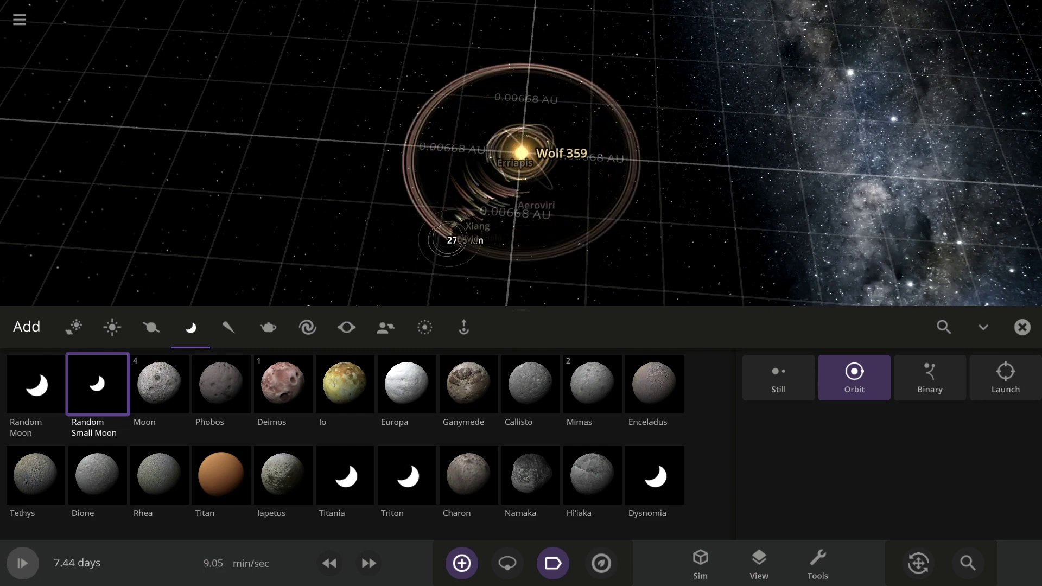
Rotate around the moon ring and inspect the bodies Undit, Patiti, Venus and Jutusta
left_click(1022, 326)
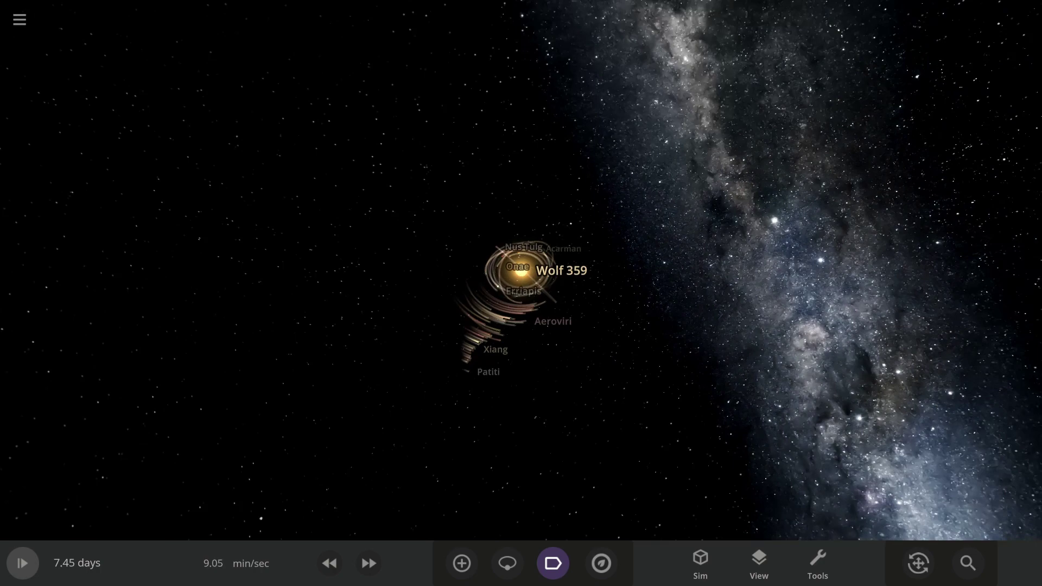
mouse_move(705, 325)
left_mouse_down()
mouse_move(488, 326)
mouse_move(760, 326)
left_mouse_up()
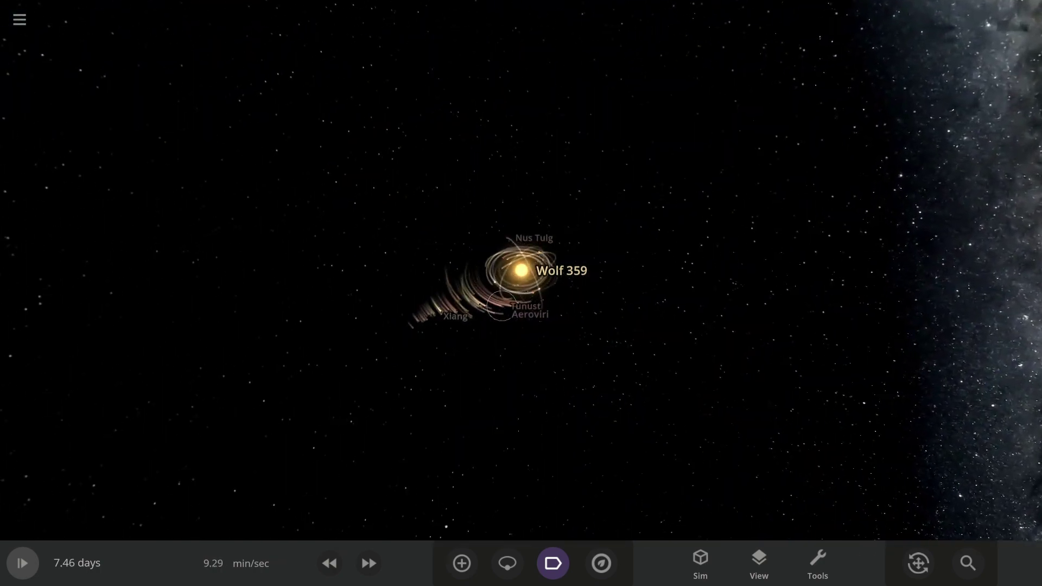
left_click(437, 317)
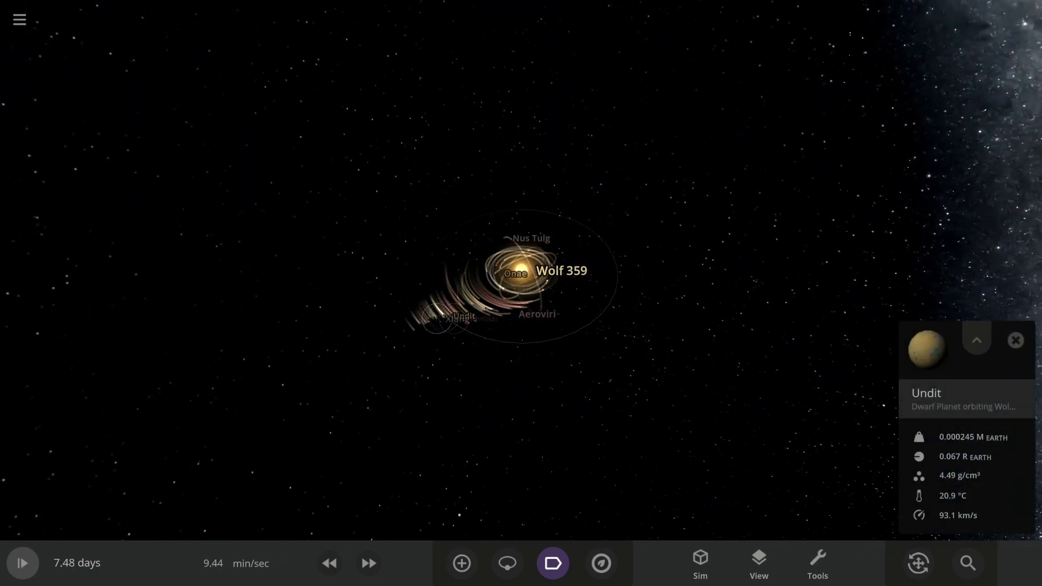
double_click(434, 319)
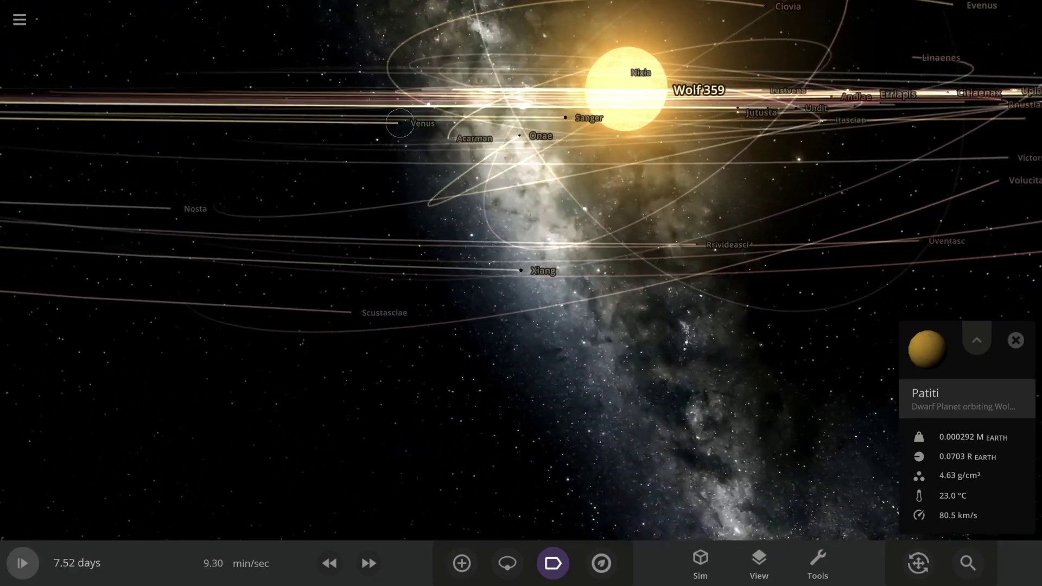
left_click(400, 124)
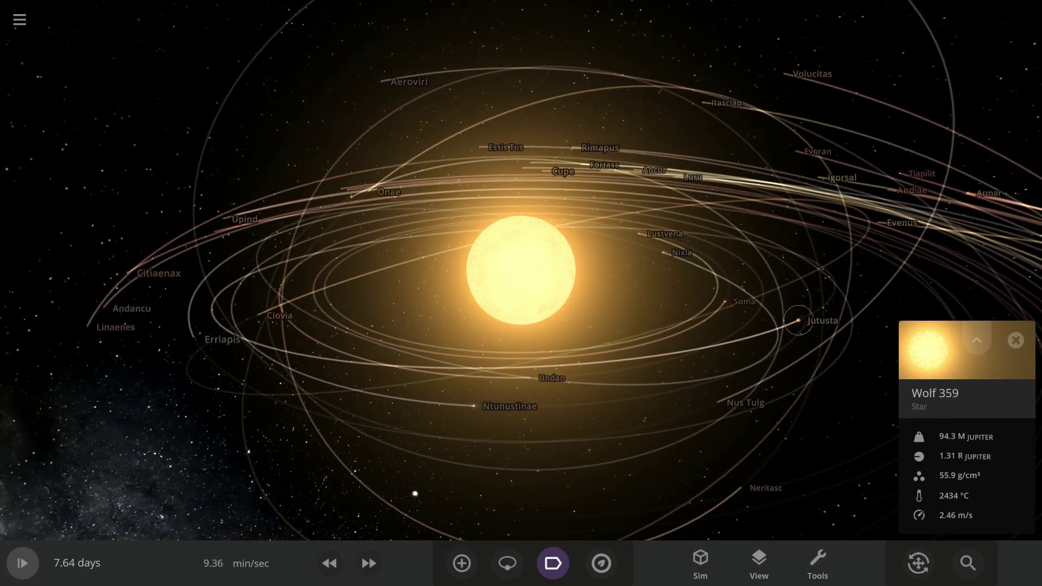
left_click(798, 320)
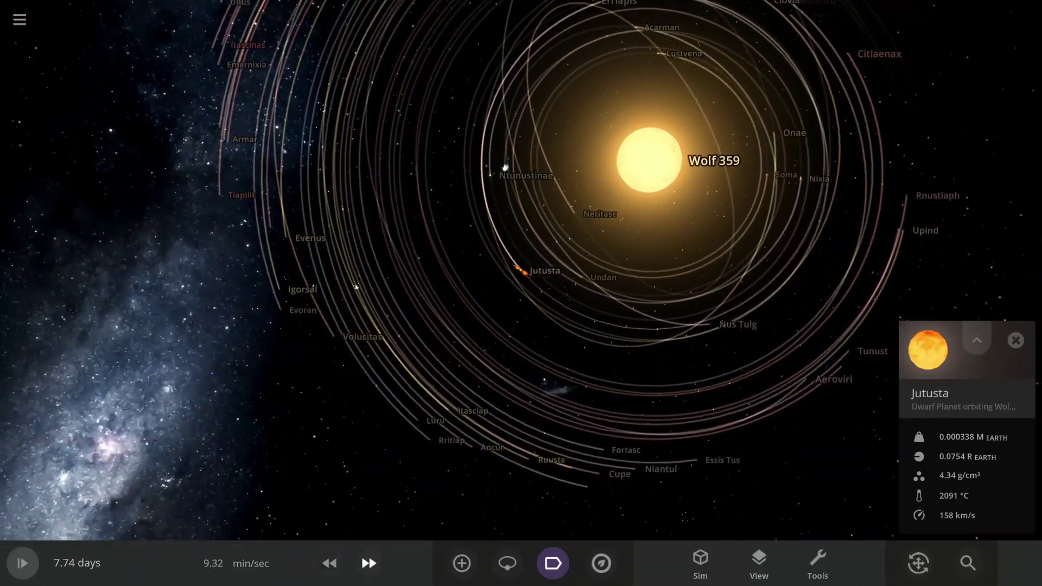
Glance at the simulation settings, then select planets Antutasci and Nconas to view their details
left_click(700, 565)
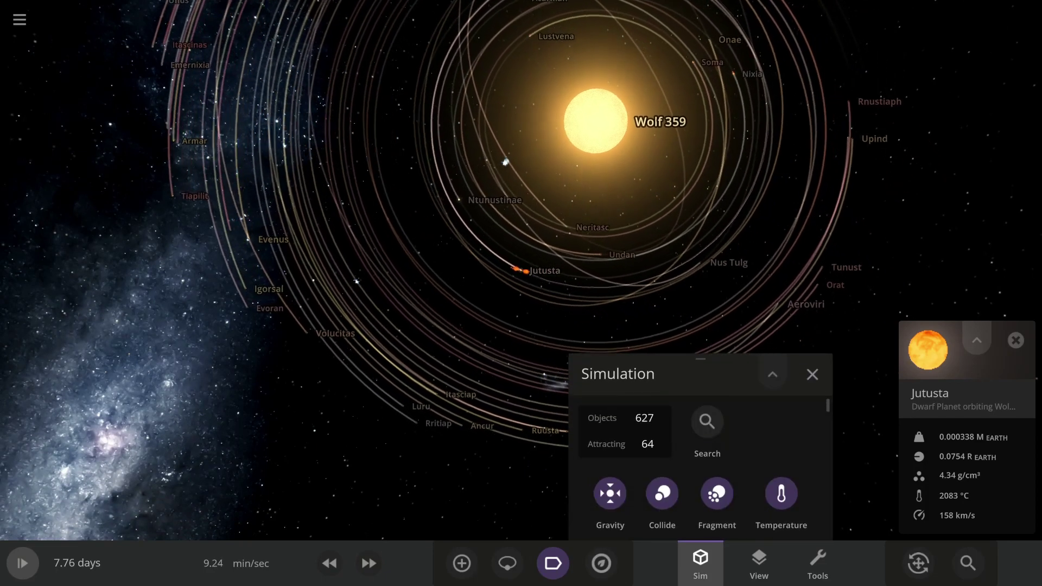
left_click(700, 564)
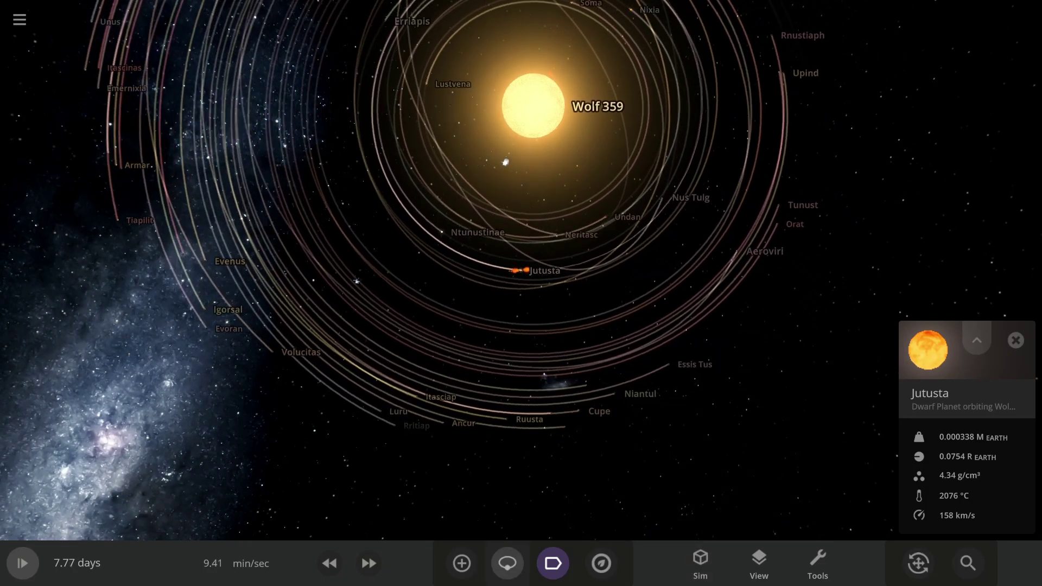
left_click(461, 563)
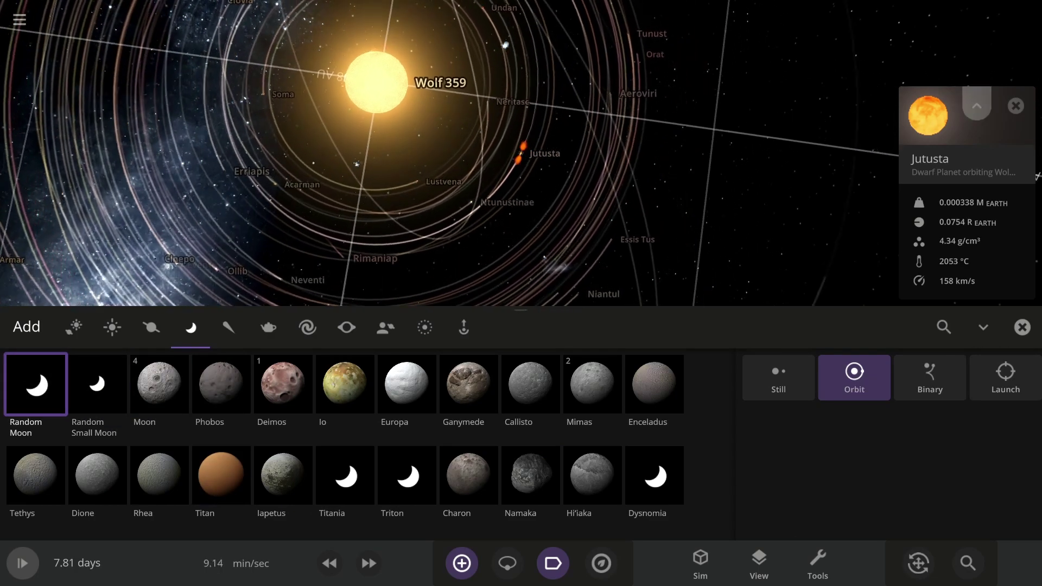
key("Escape")
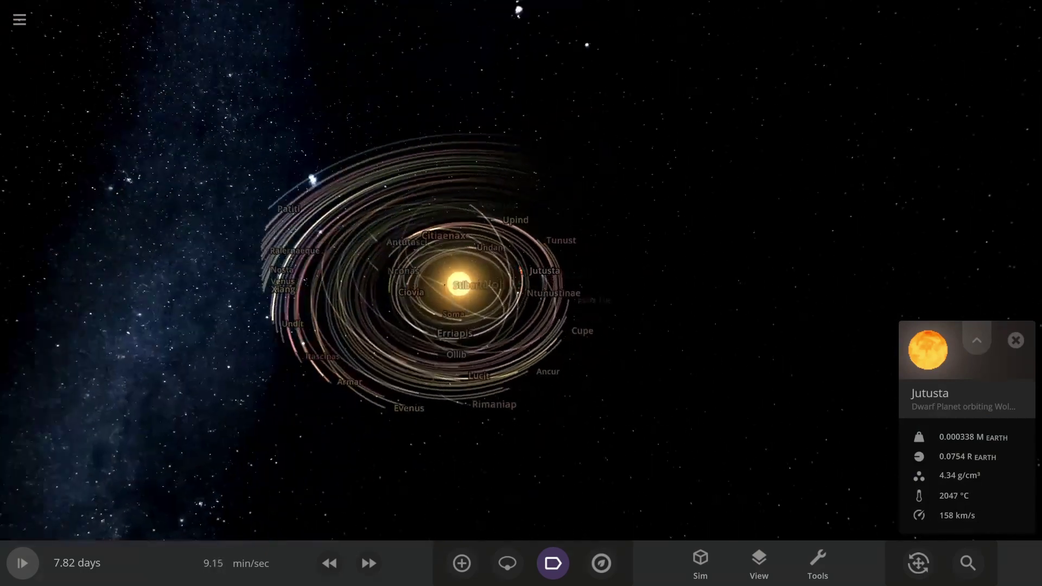
left_click(449, 274)
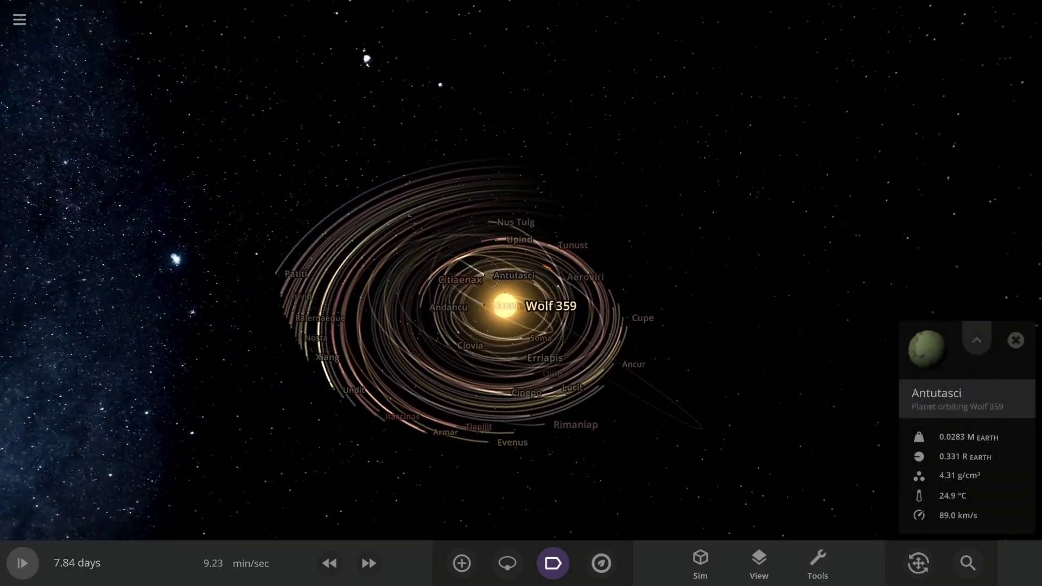
left_click(507, 317)
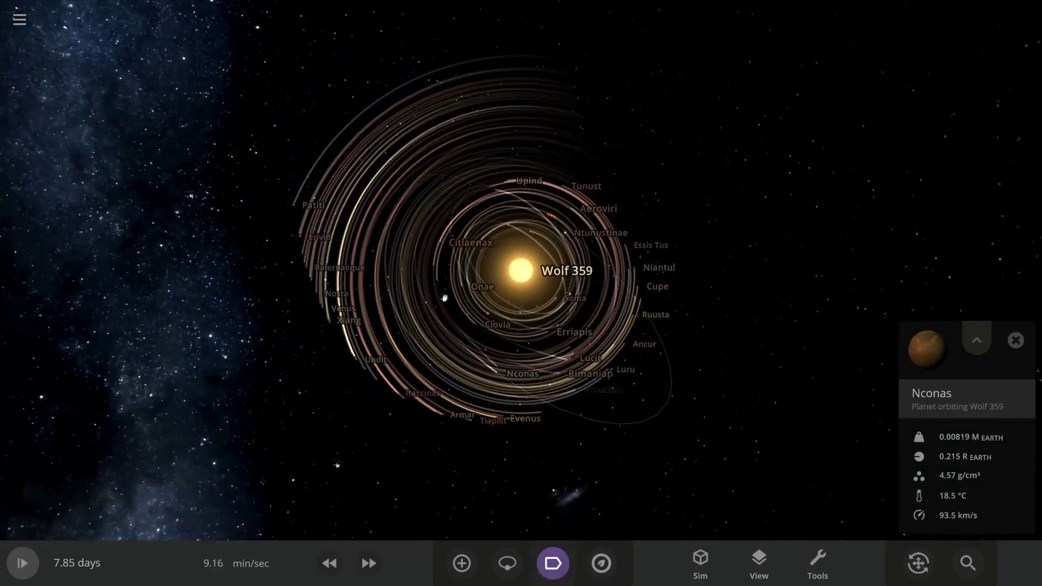
Turn on orbit paths for all moons around Wolf 359 and close the Add panel
left_click(462, 563)
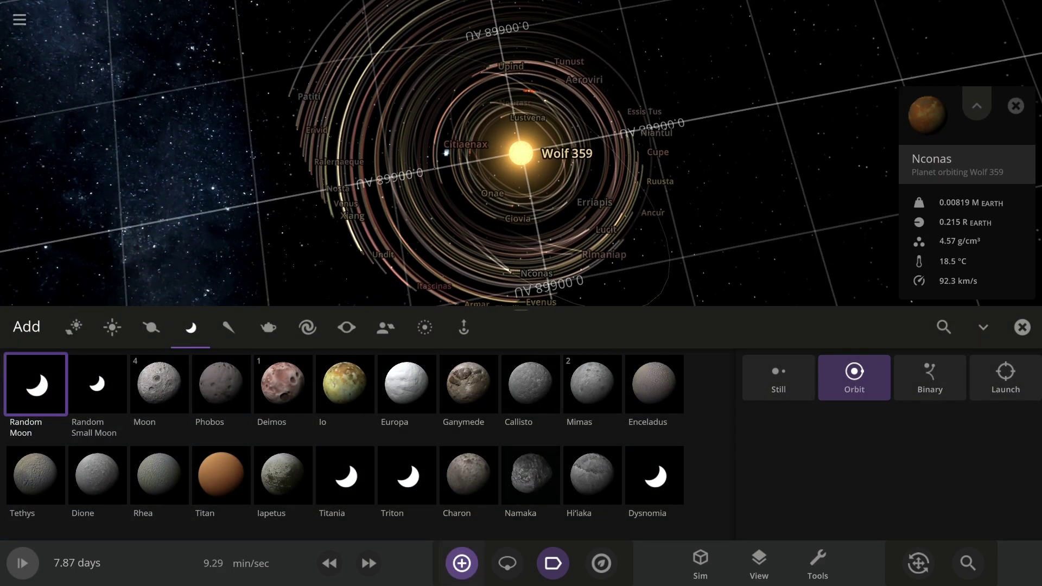
left_click(507, 562)
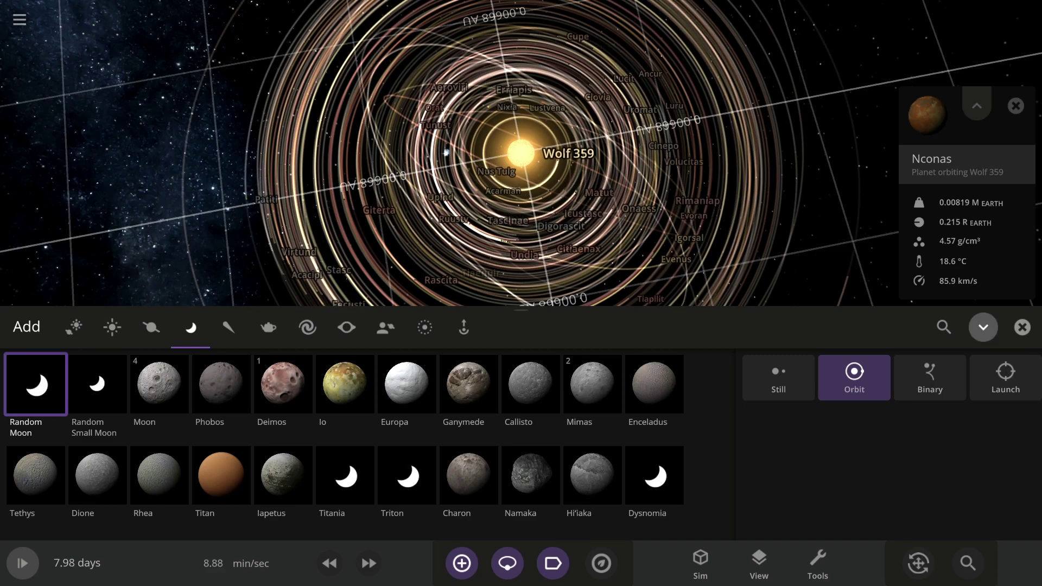
left_click(1021, 326)
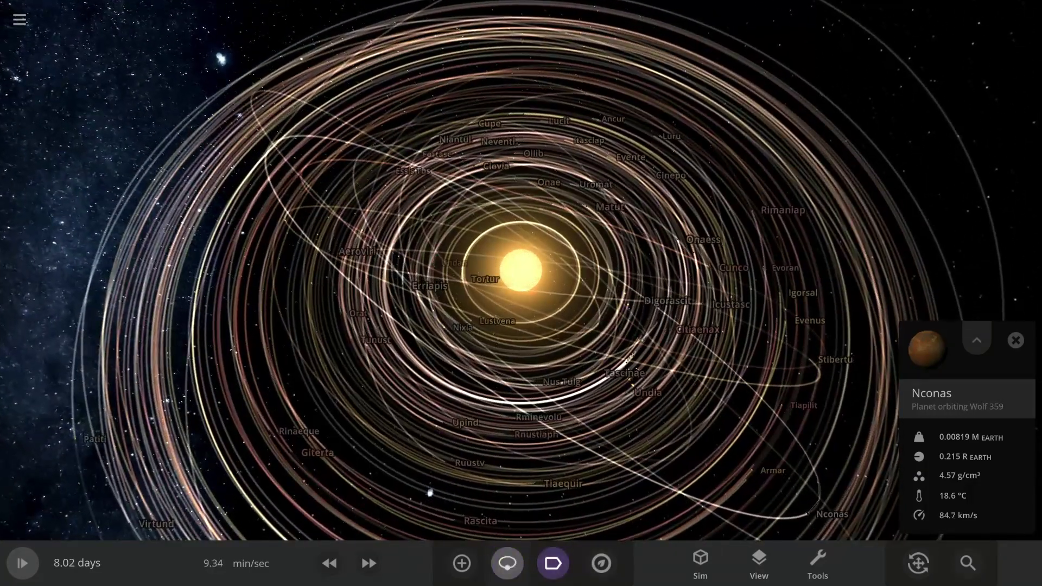
Turn off the orbit lines and zoom out from Wolf 359
left_click(507, 563)
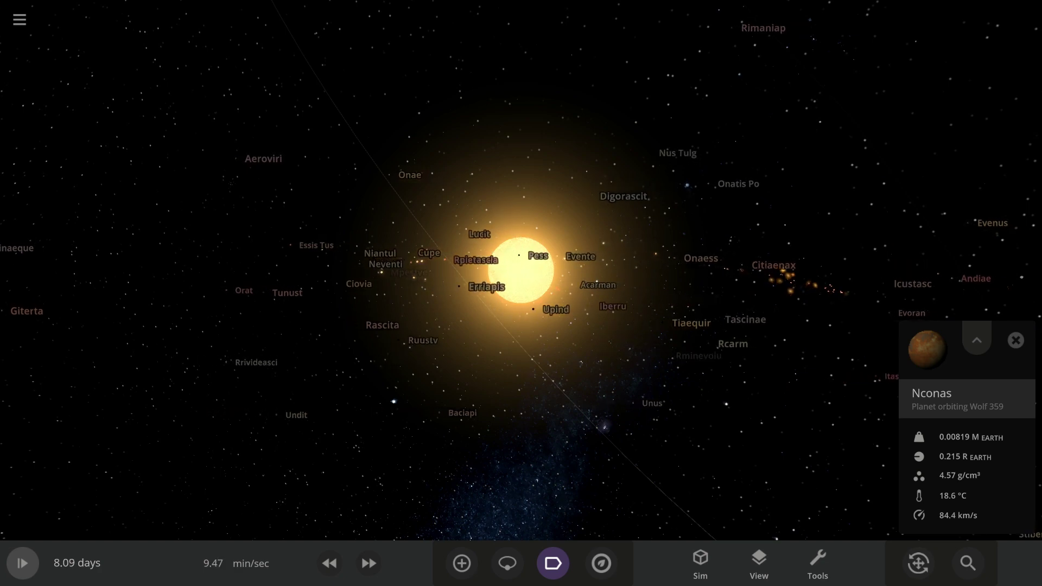
scroll(521, 272, "down", 5)
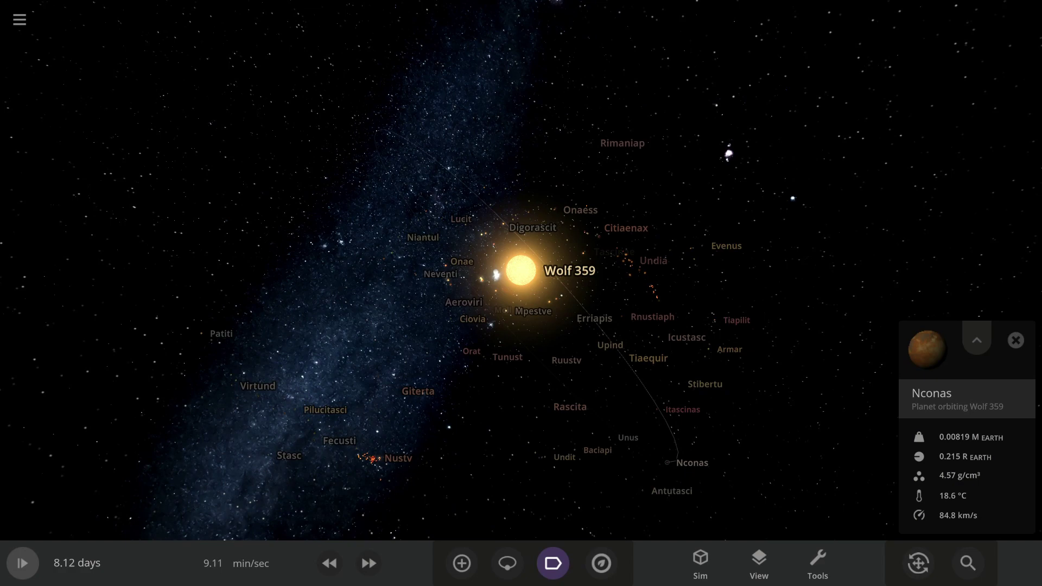
Dismiss the View and Sim panels, focus on planet Tascinae, and drop Random Moons onto it
left_click(758, 564)
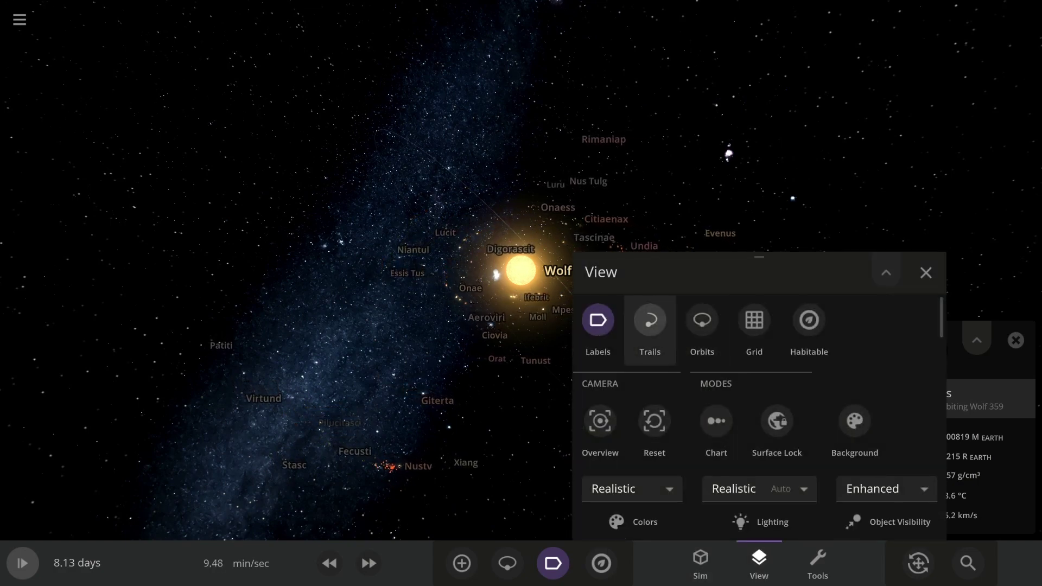
key("Escape")
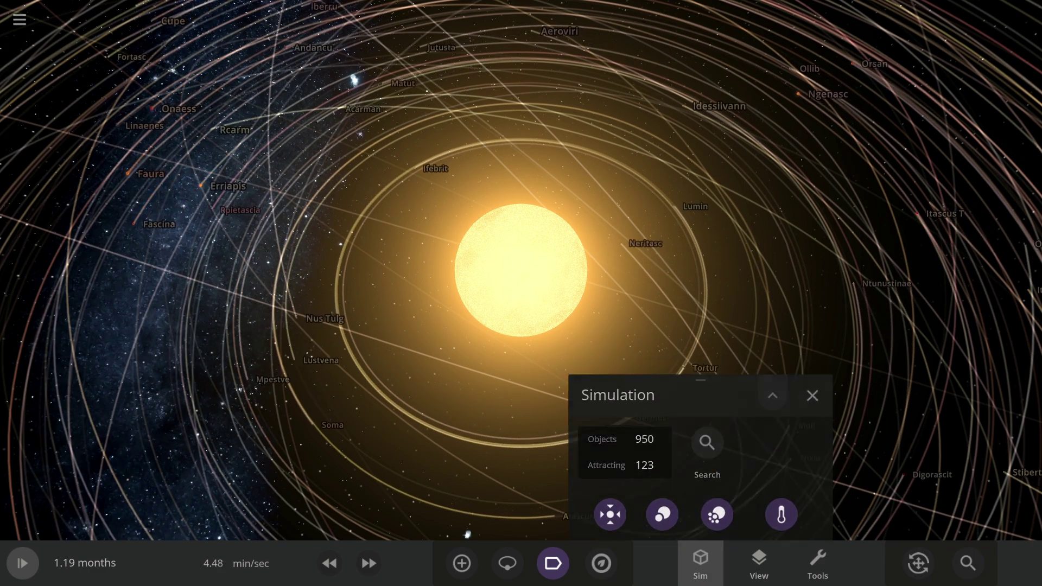
left_click(700, 564)
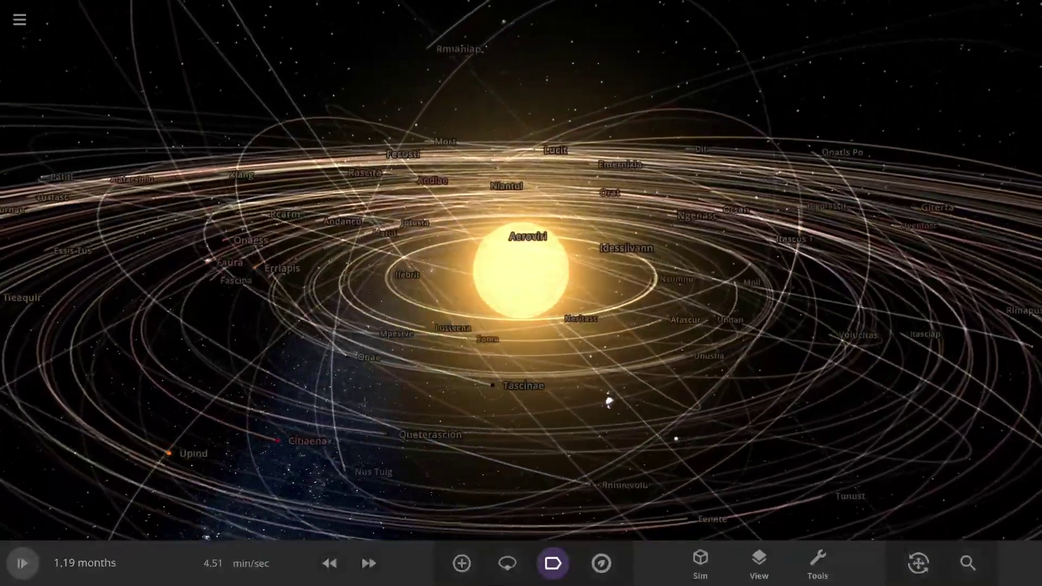
double_click(492, 385)
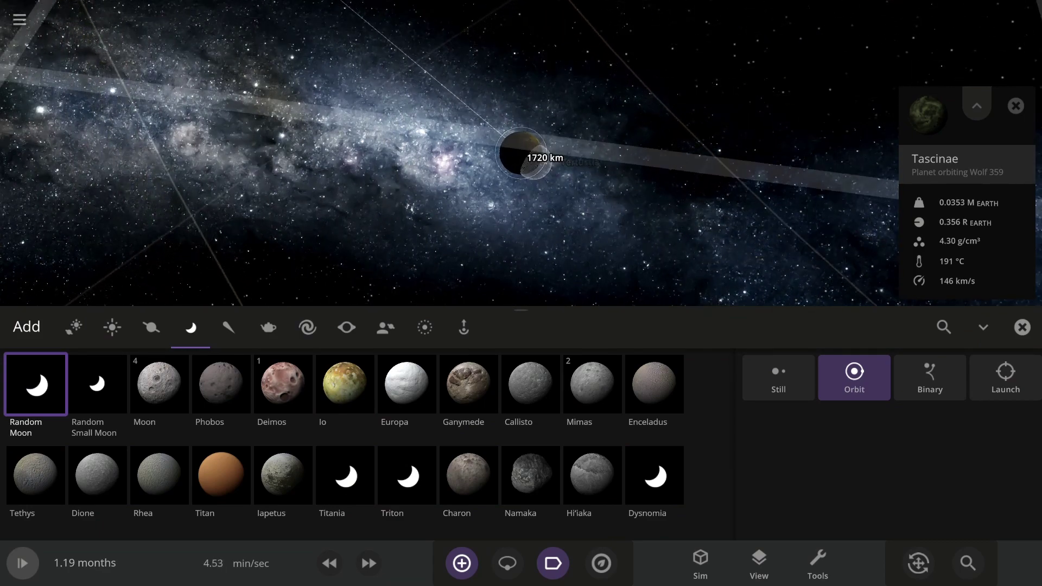
left_click(521, 154)
left_click(1022, 326)
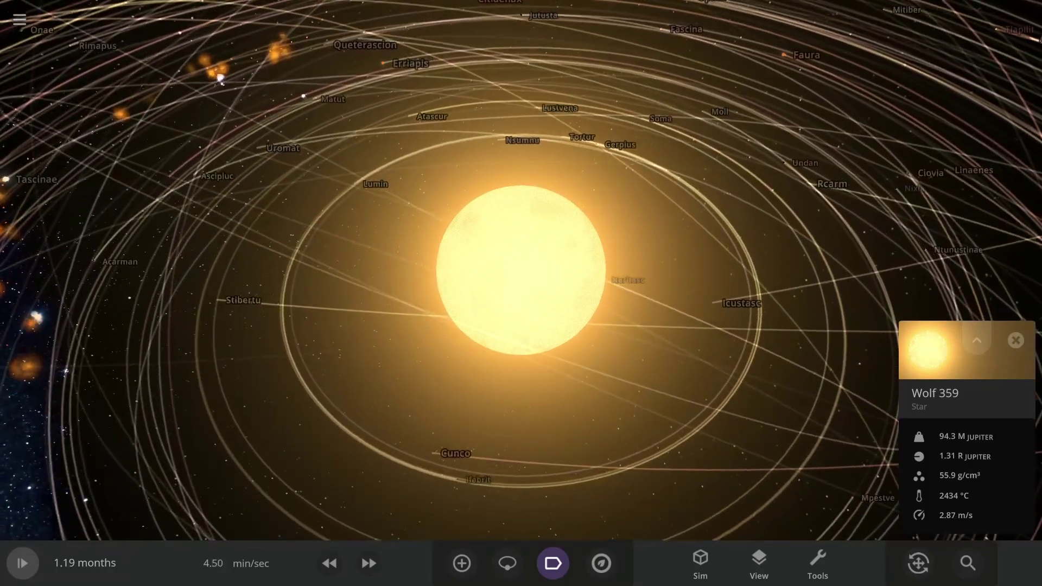
scroll(521, 271, "down", 10)
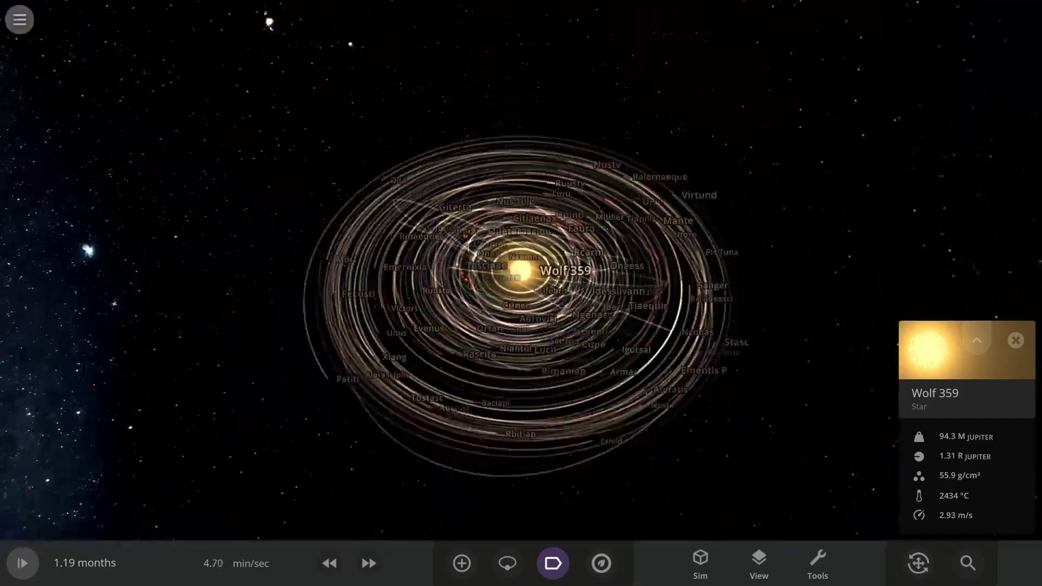
Use the main menu to start a new empty simulation, autosaving the Wolf 359 system
key("Escape")
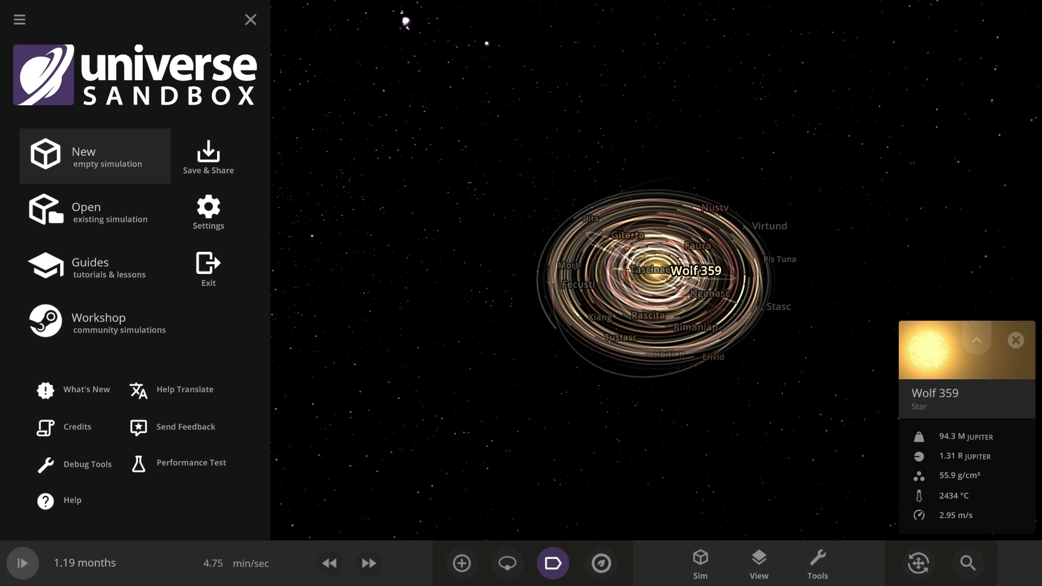
key("Escape")
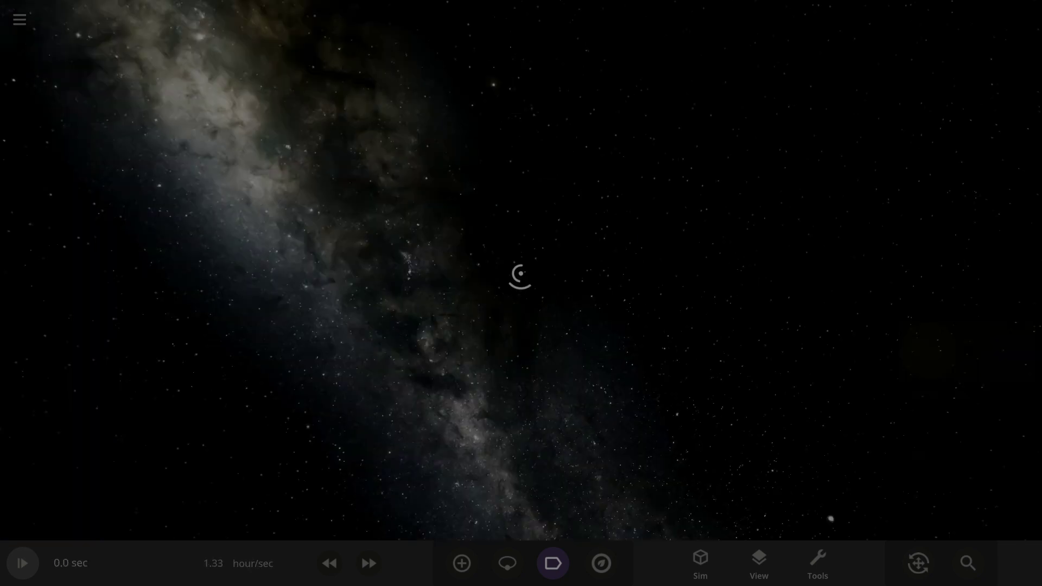
Add Wolf 359 from the Stars catalogue as the only object in the fresh simulation
left_click(462, 563)
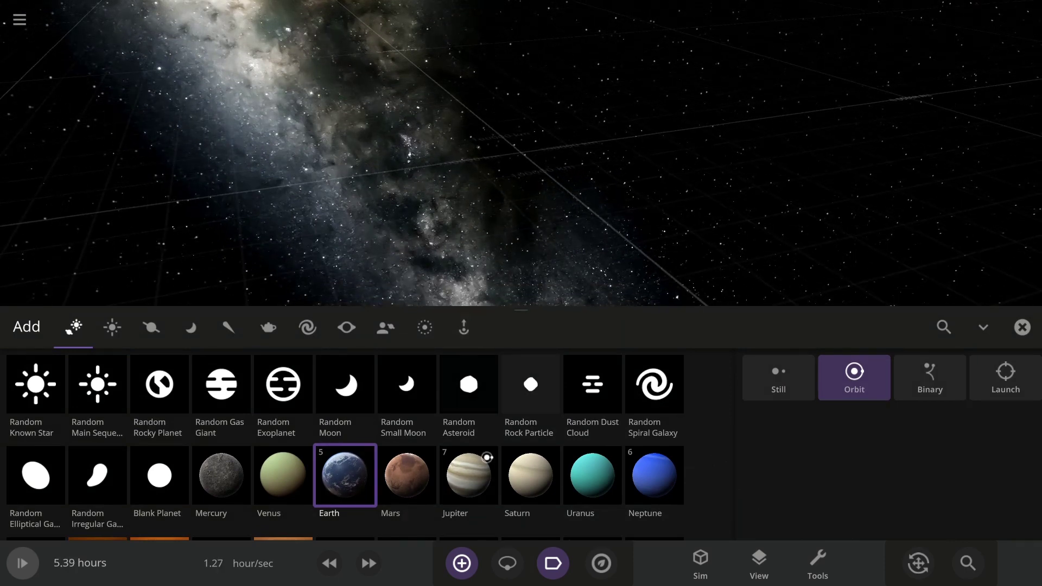
left_click(112, 326)
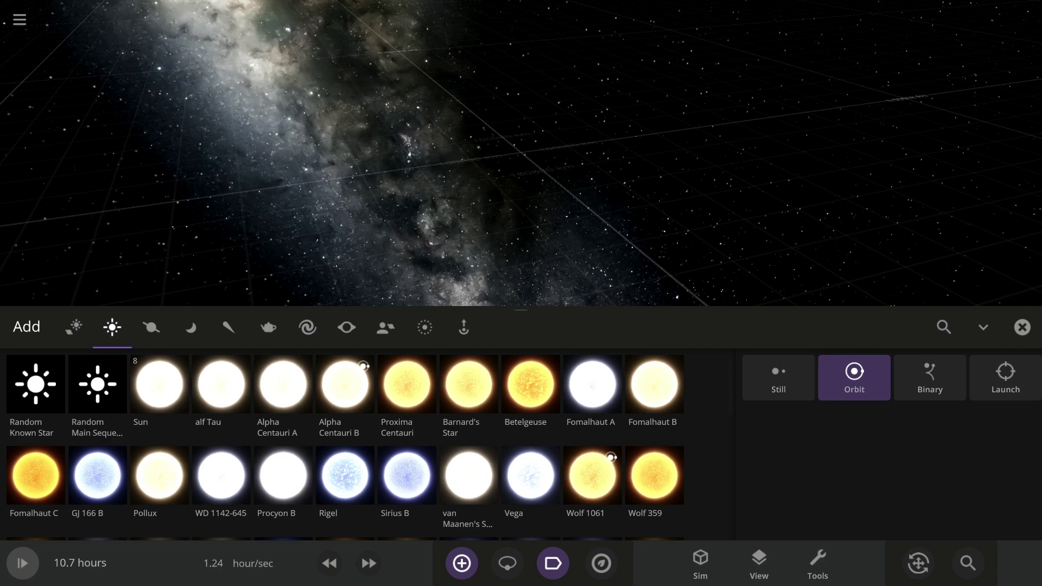
left_click(654, 475)
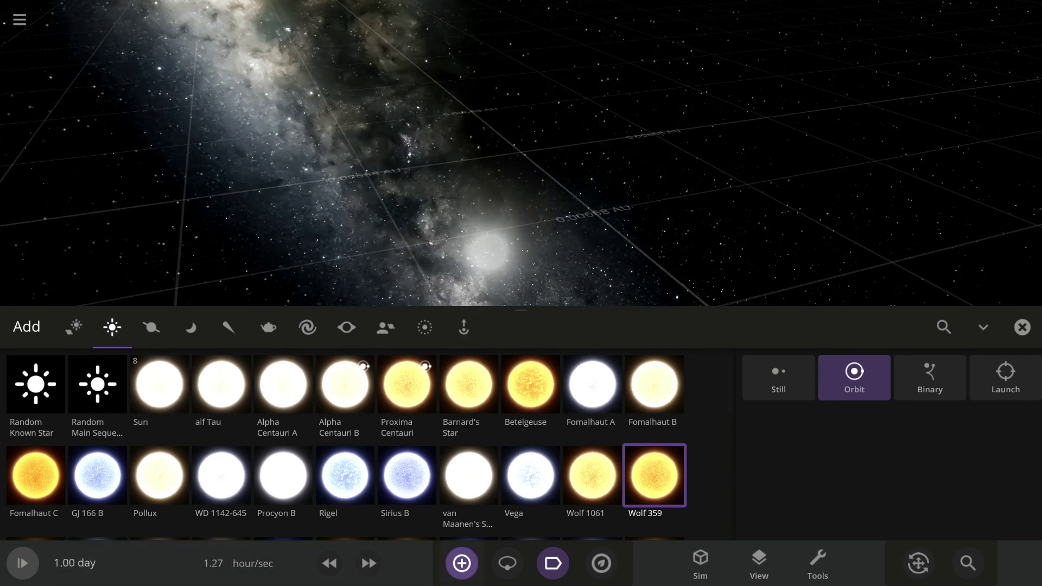
left_click(507, 563)
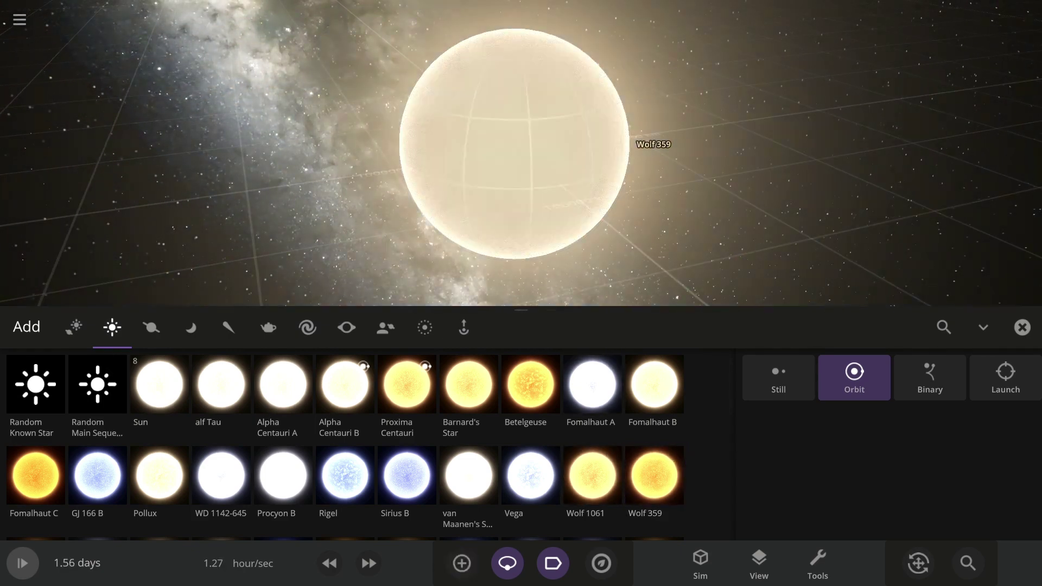
key("Escape")
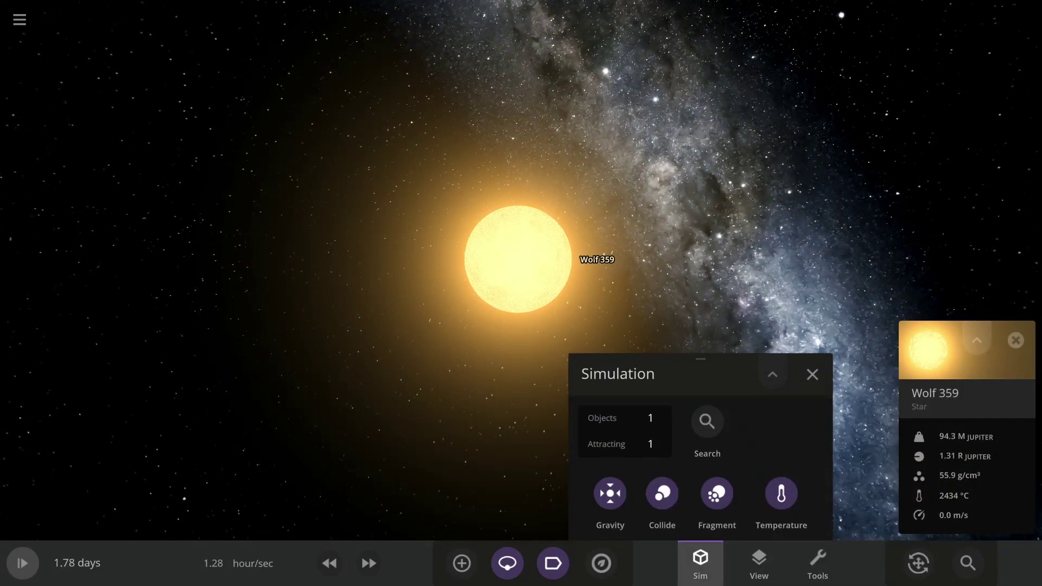
Choose Random Moon in the Moons catalogue and place the first two moons orbiting Wolf 359
left_click(461, 563)
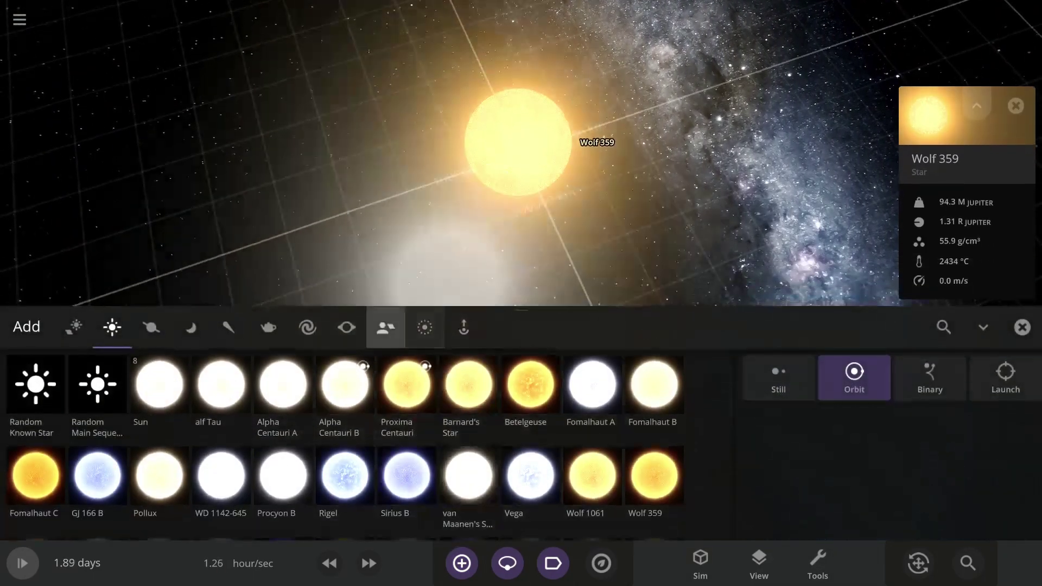
left_click(151, 327)
left_click(190, 327)
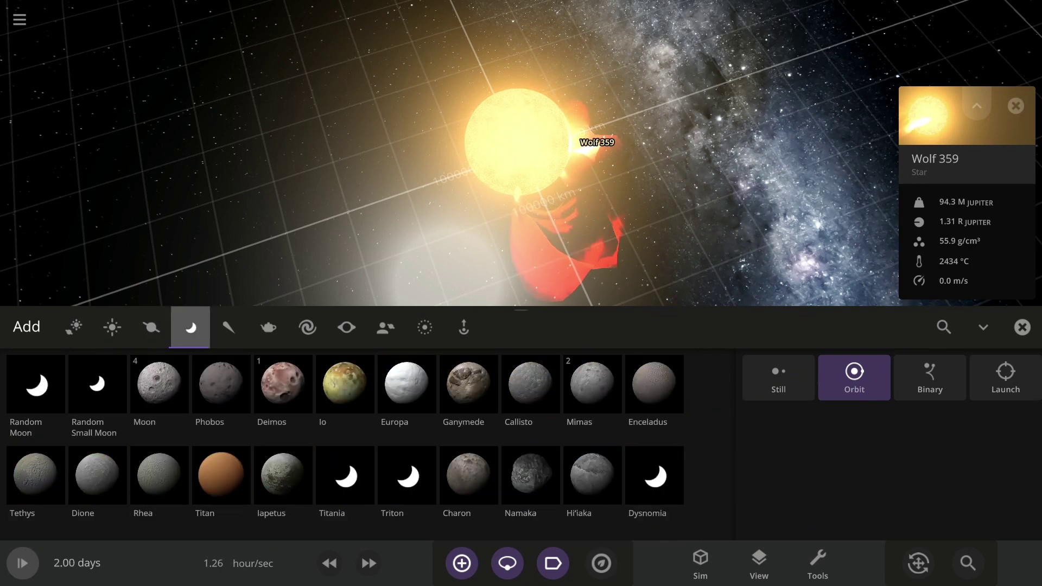
left_click(35, 384)
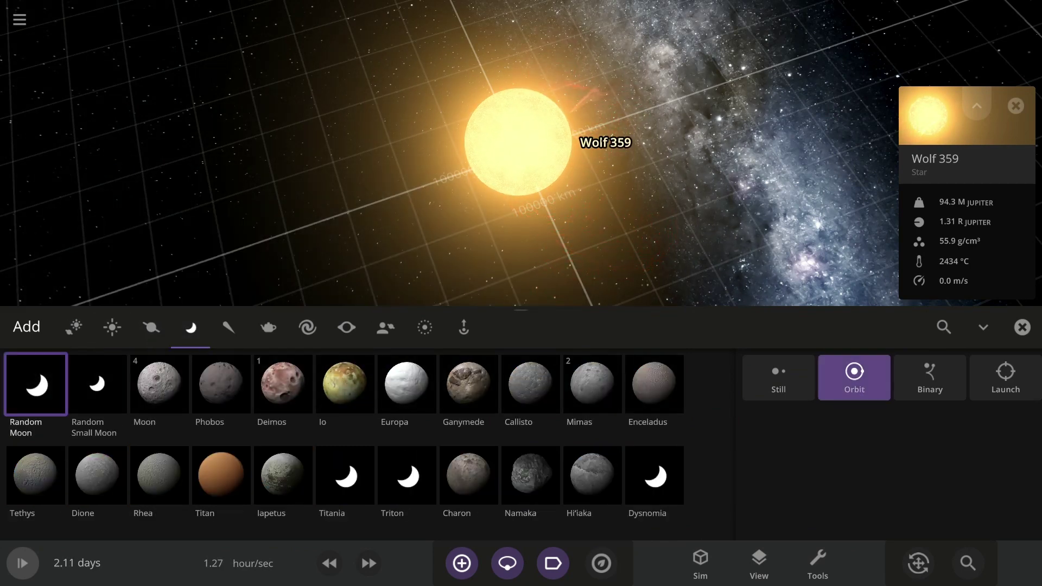
scroll(377, 209, "down", 5)
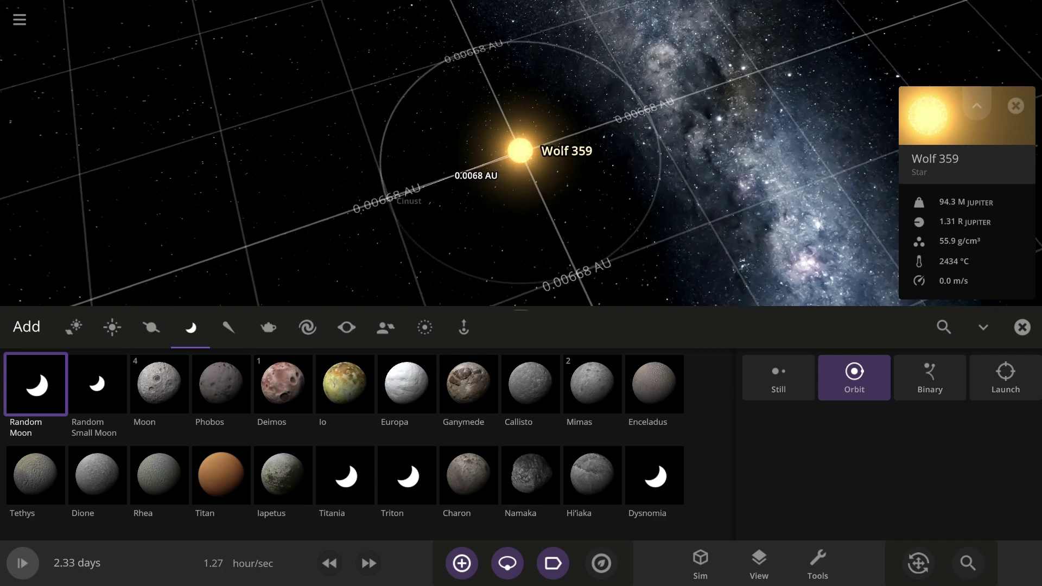
left_click(432, 198)
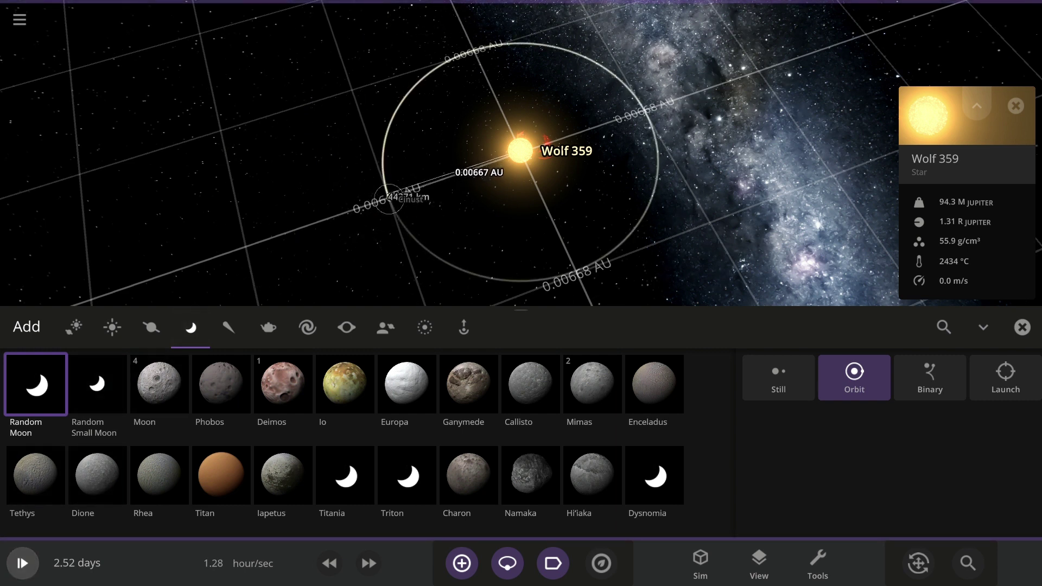
left_click(387, 190)
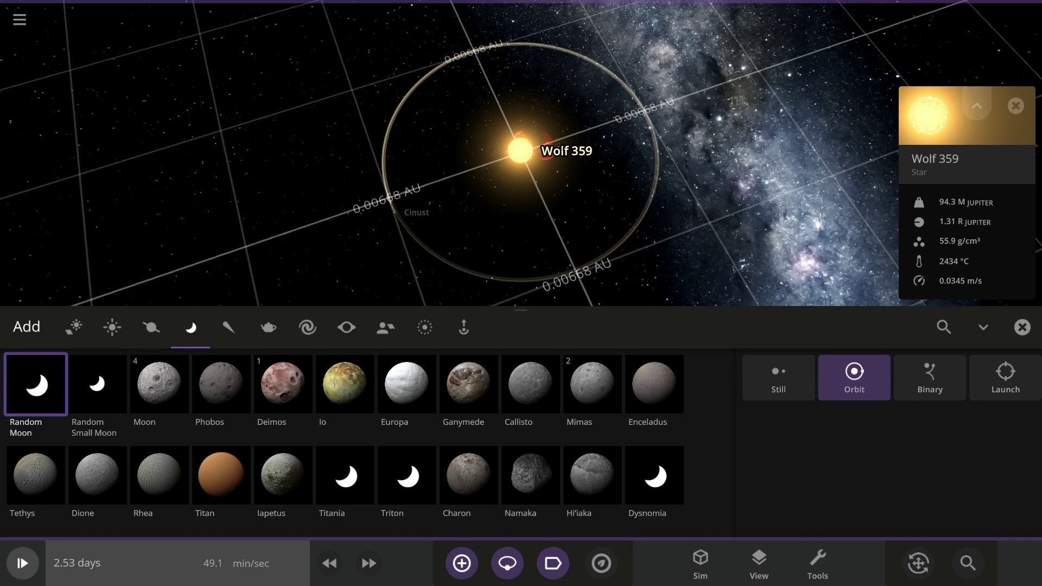
Pause the simulation from the time controls
left_click(162, 563)
left_click(100, 404)
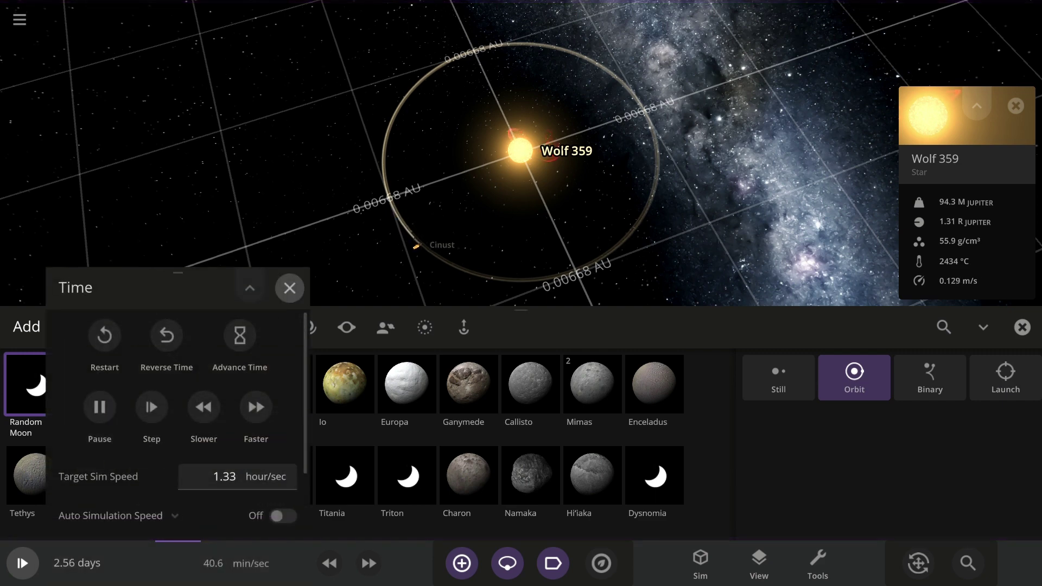
left_click(289, 287)
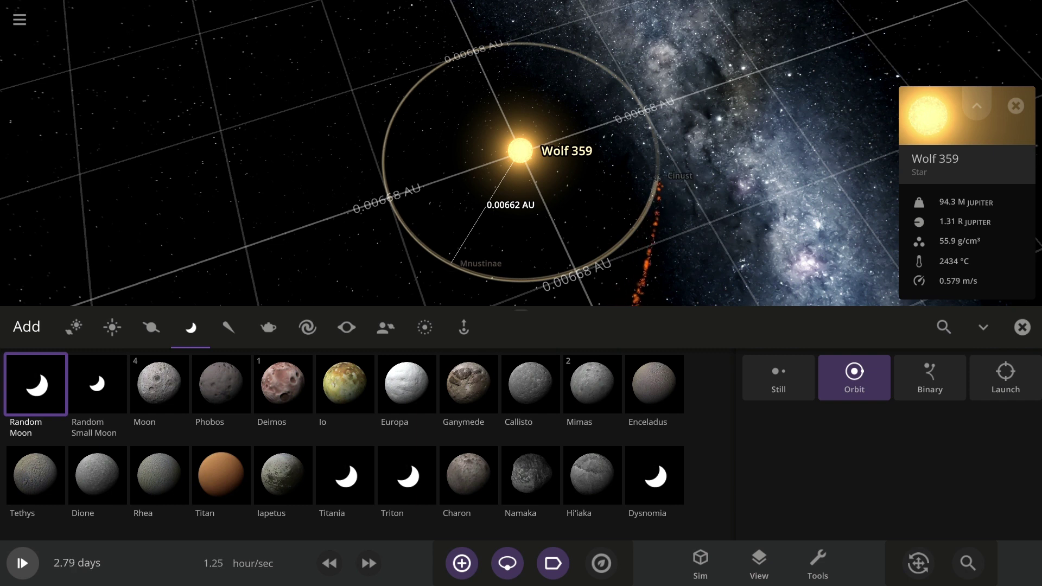
Scatter seven more random moons, including Onti, along the orbit circle to form the ring
left_click(452, 264)
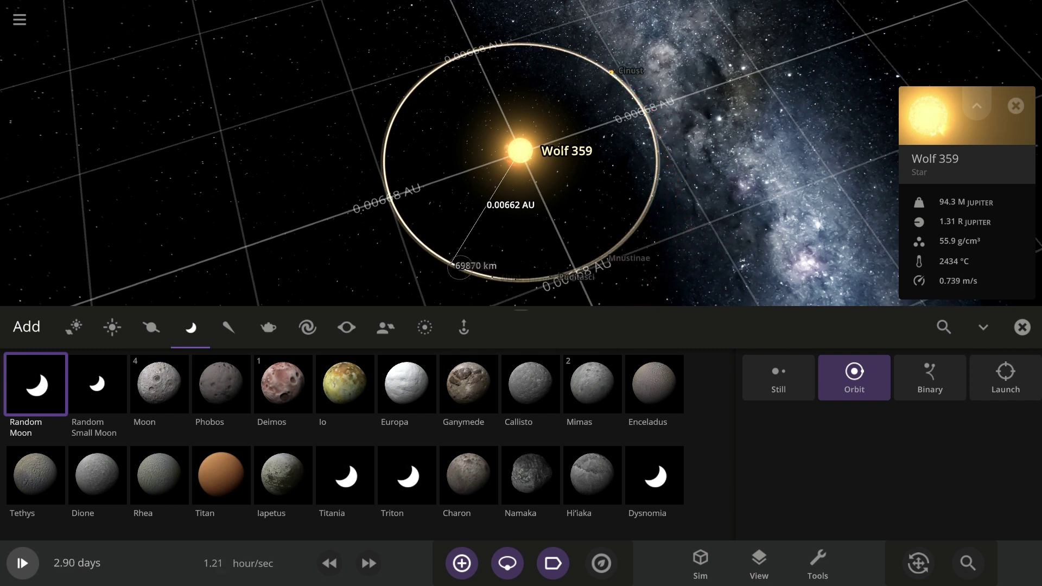
left_click(473, 271)
left_click(471, 270)
left_click(471, 269)
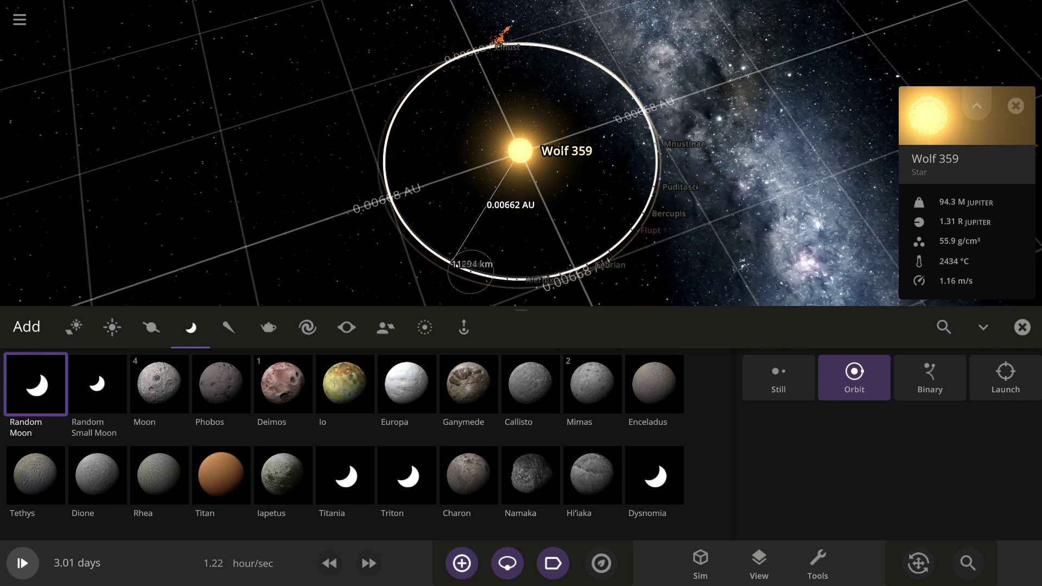
left_click(471, 269)
left_click(468, 268)
left_click(464, 266)
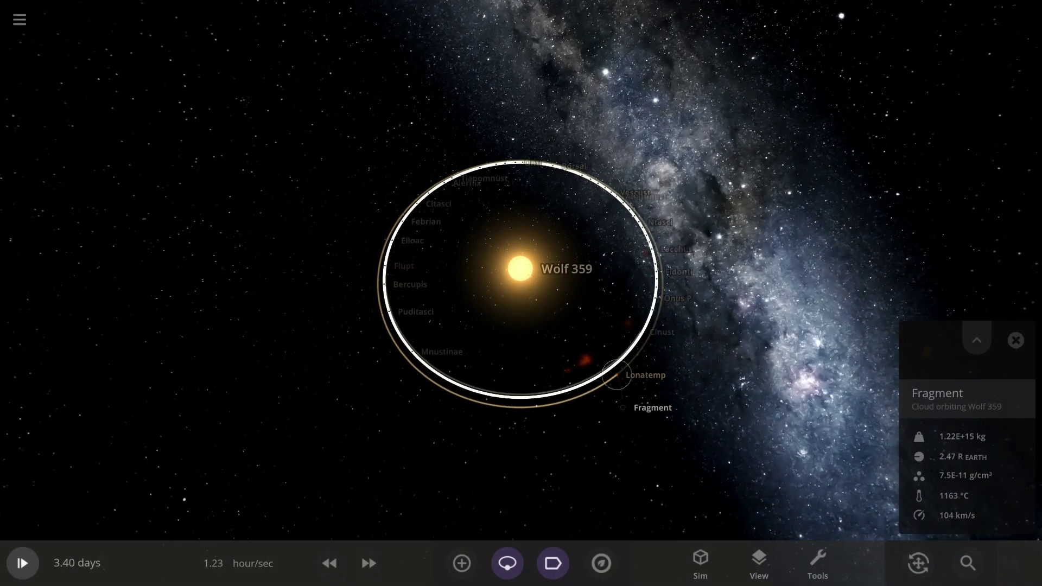
Add two more passes of Random Moons onto orbits, then view the 484-object simulation summary
left_click(462, 562)
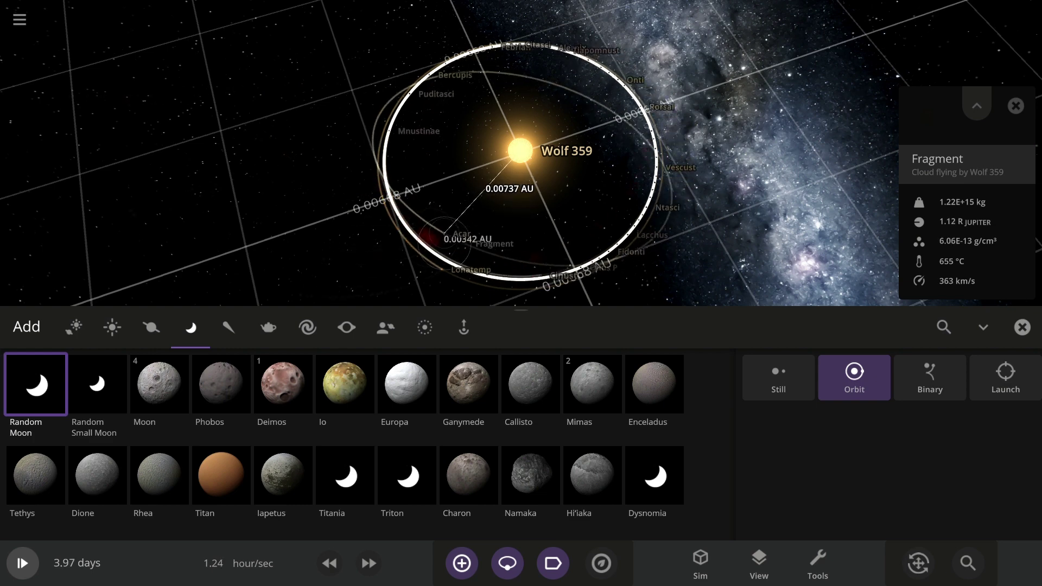
left_click(1022, 326)
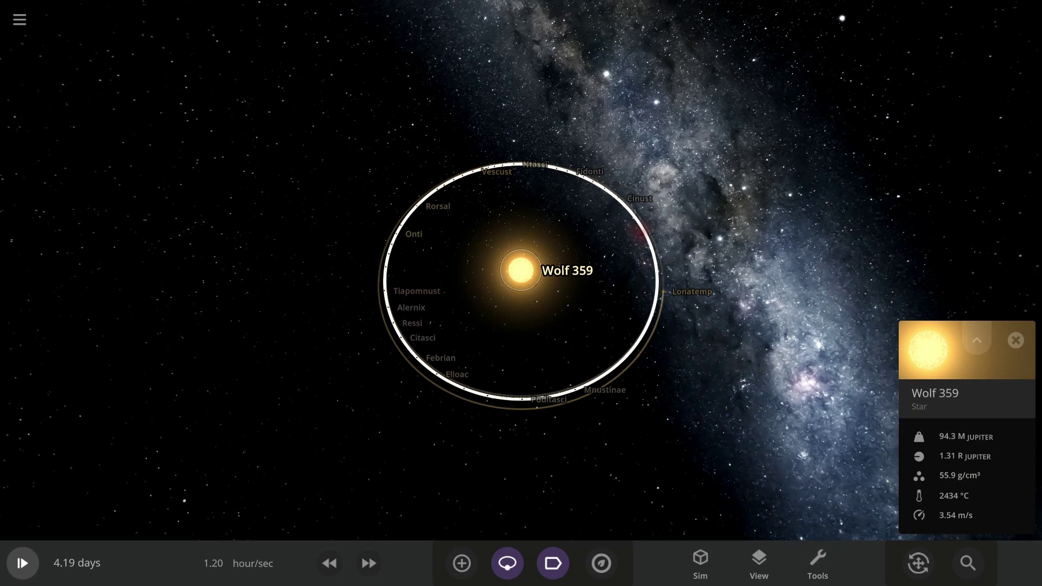
left_click(461, 562)
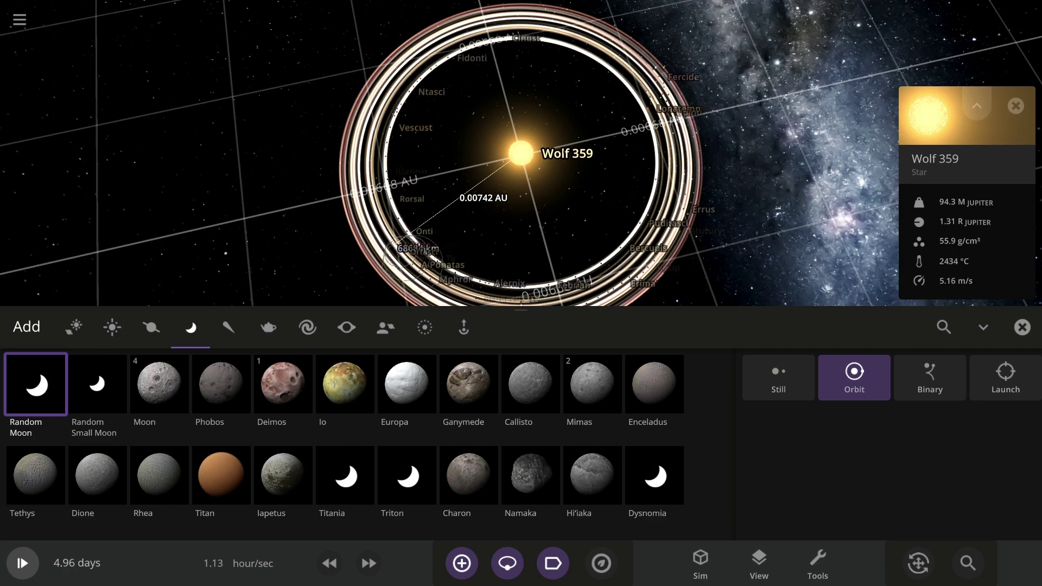
left_click(1021, 327)
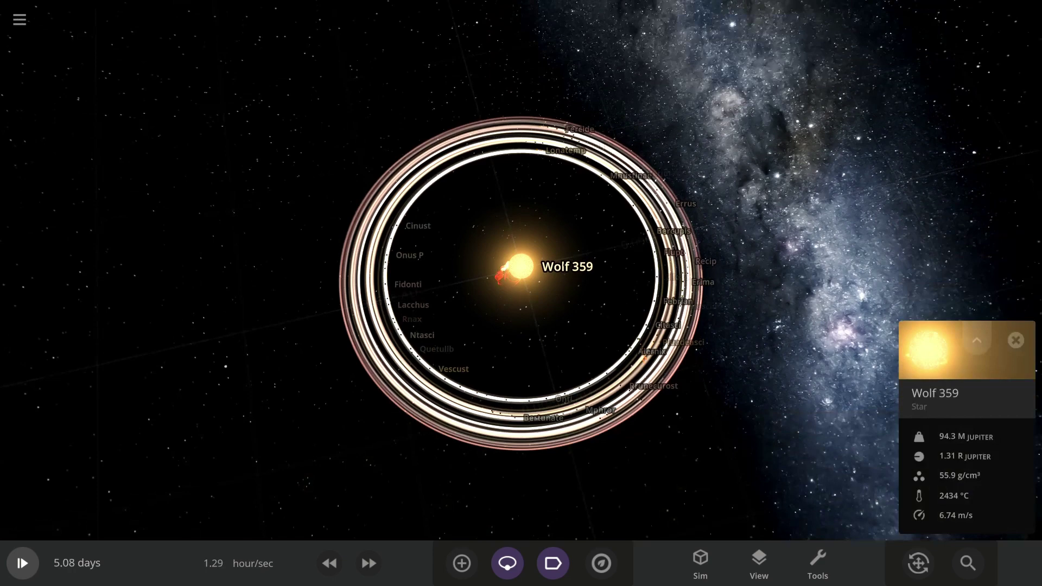
left_click(700, 564)
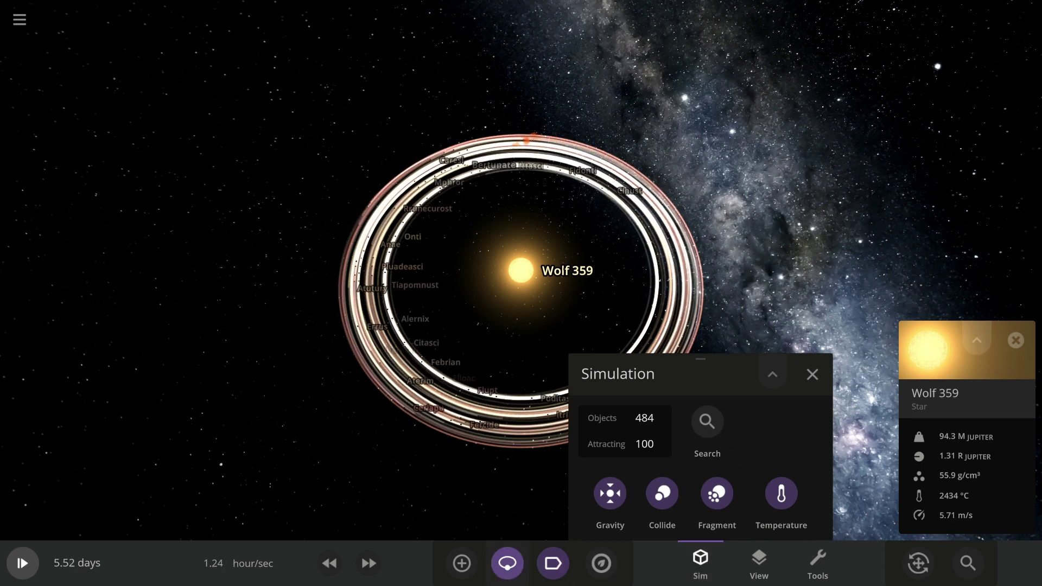
Slow the simulation three notches and focus the camera on the ring planet Rrunecurost
left_click(330, 563)
left_click(329, 562)
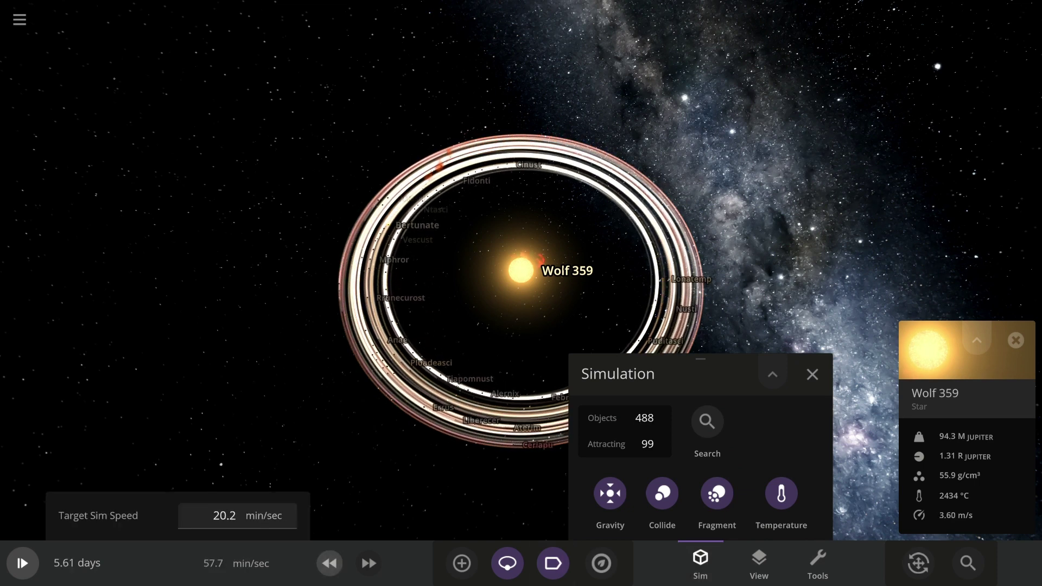
left_click(330, 563)
double_click(369, 311)
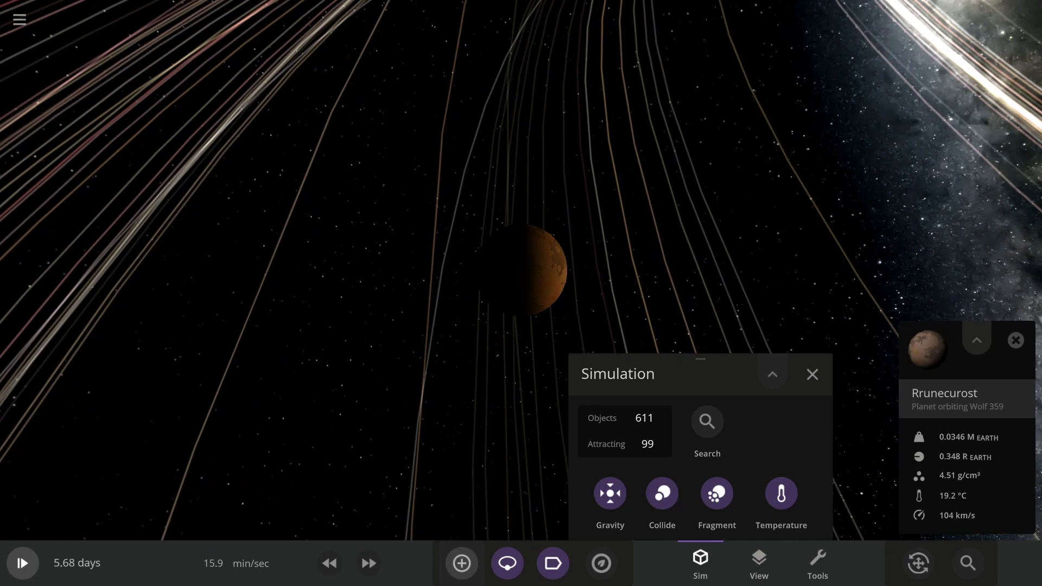
Bring back and close the moon catalogue, then speed the simulation up again
key("a")
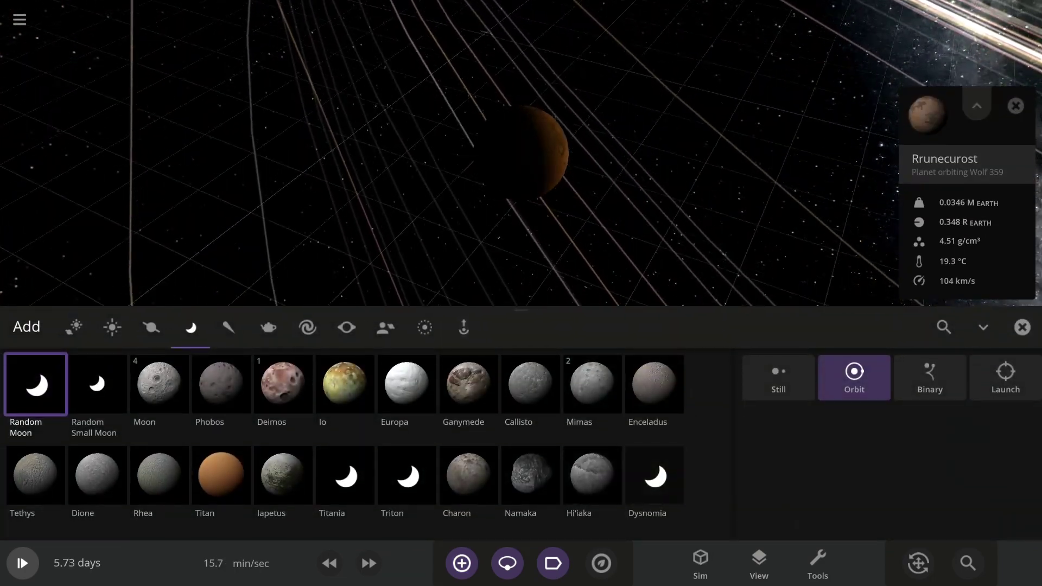
left_click(1022, 328)
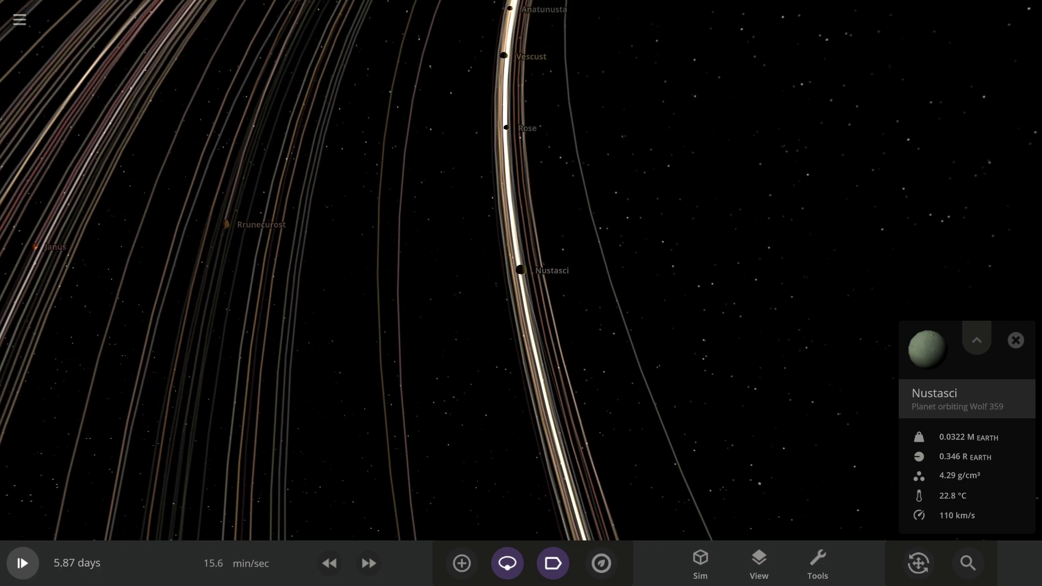
left_click(369, 563)
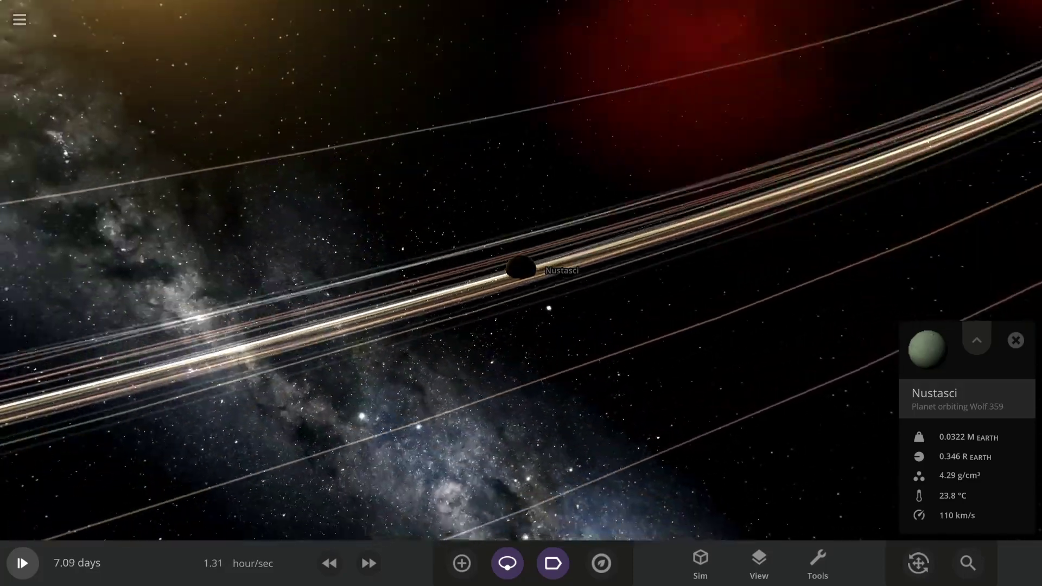
Speed up once, show the simulation overview, slow twice to 55.1 min/sec, and open the time controls
left_click(368, 563)
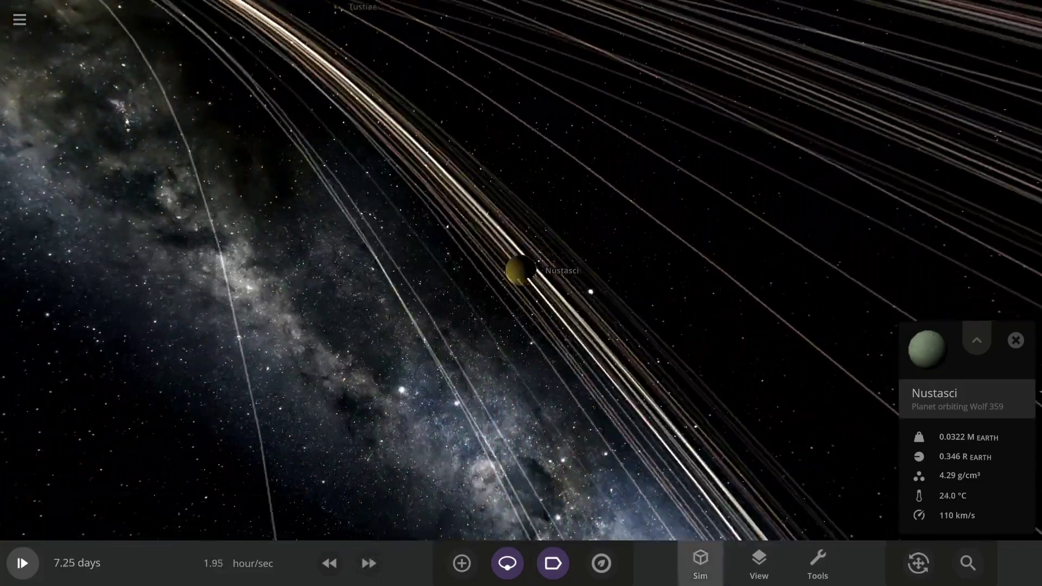
left_click(700, 564)
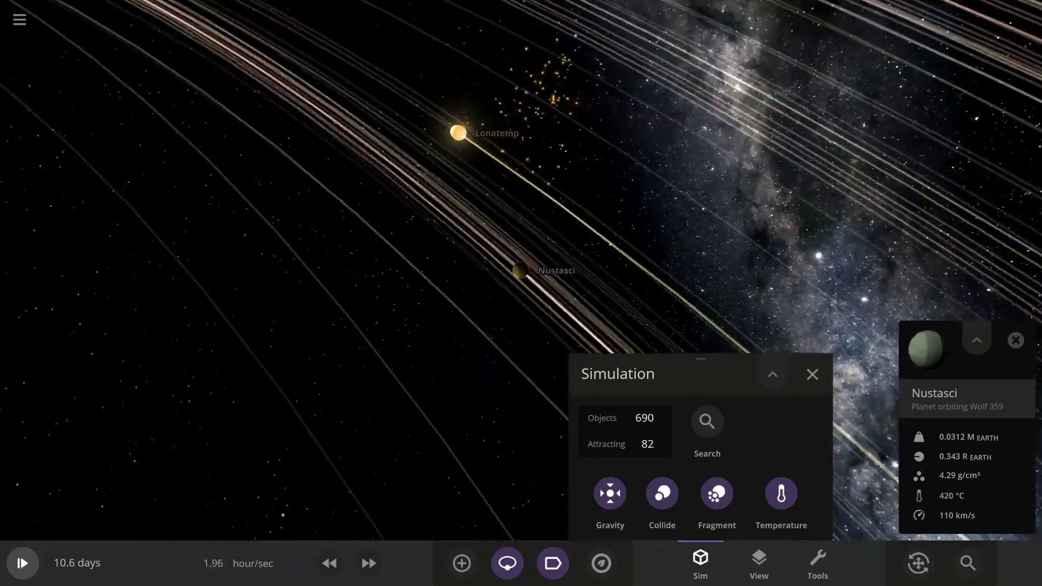
left_click(330, 563)
left_click(330, 563)
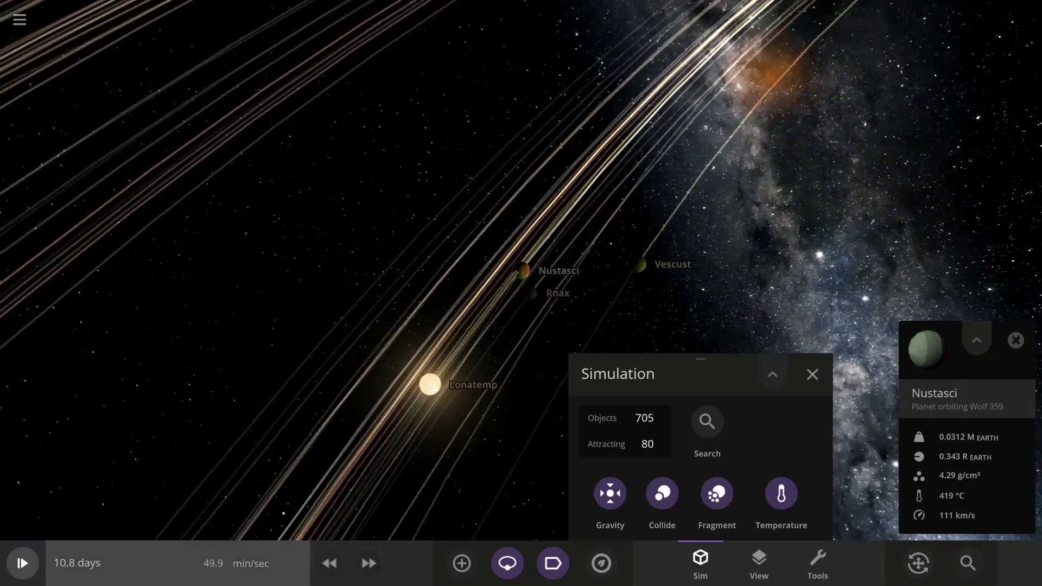
left_click(178, 563)
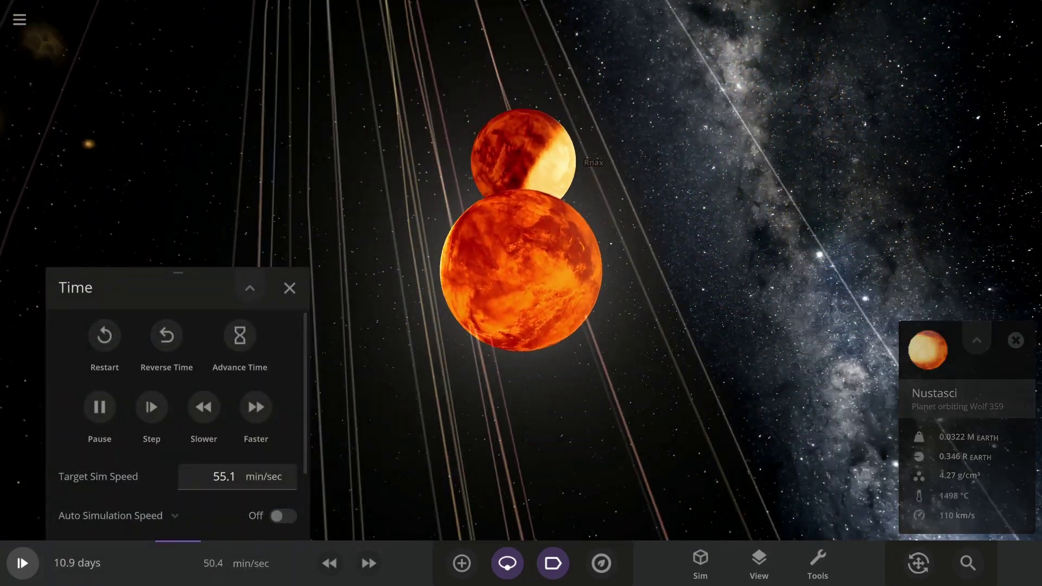
Close the time controls and let the moons collide until paused at 11.6 days
left_click(289, 288)
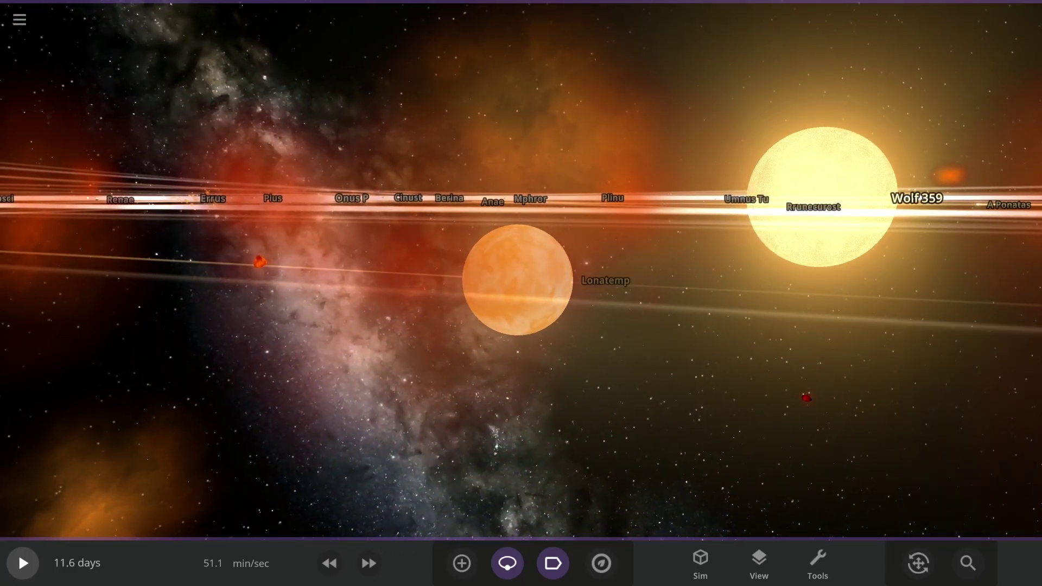
Briefly hide the interface, focus the camera on Lonatemp, and resume the run to 12.5 days
key("F1")
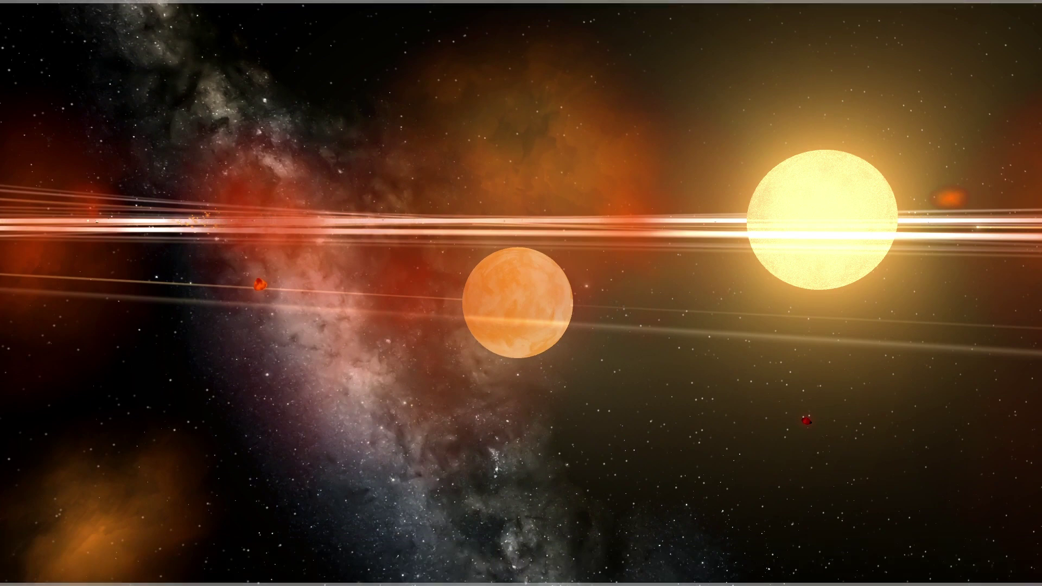
key("F1")
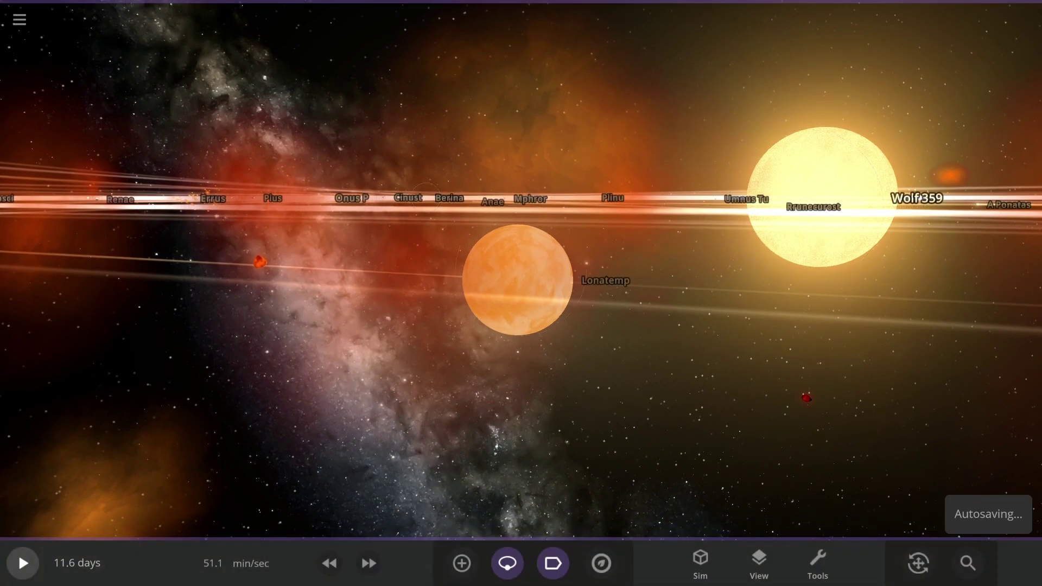
left_click(517, 280)
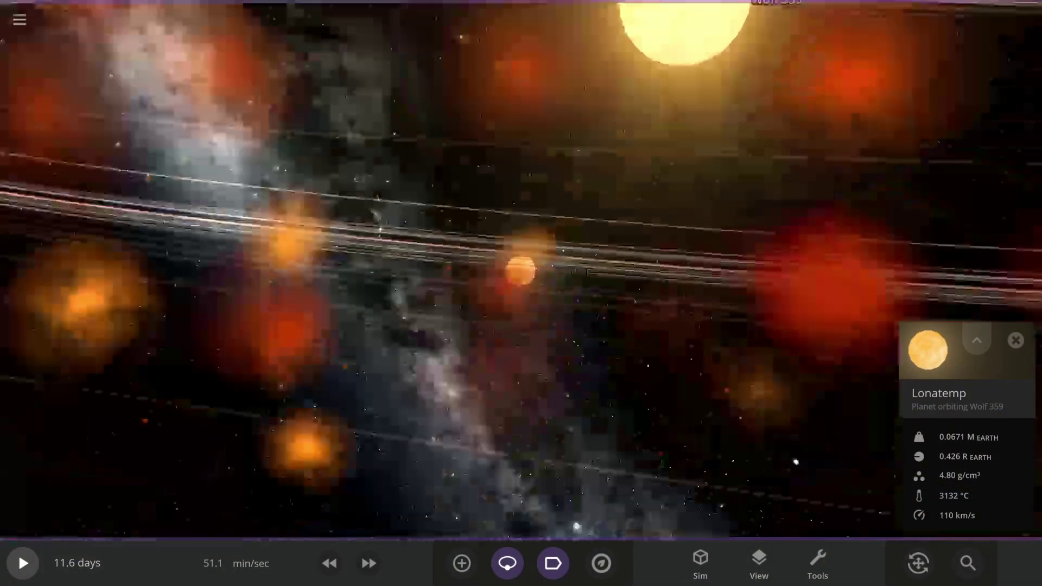
key("space")
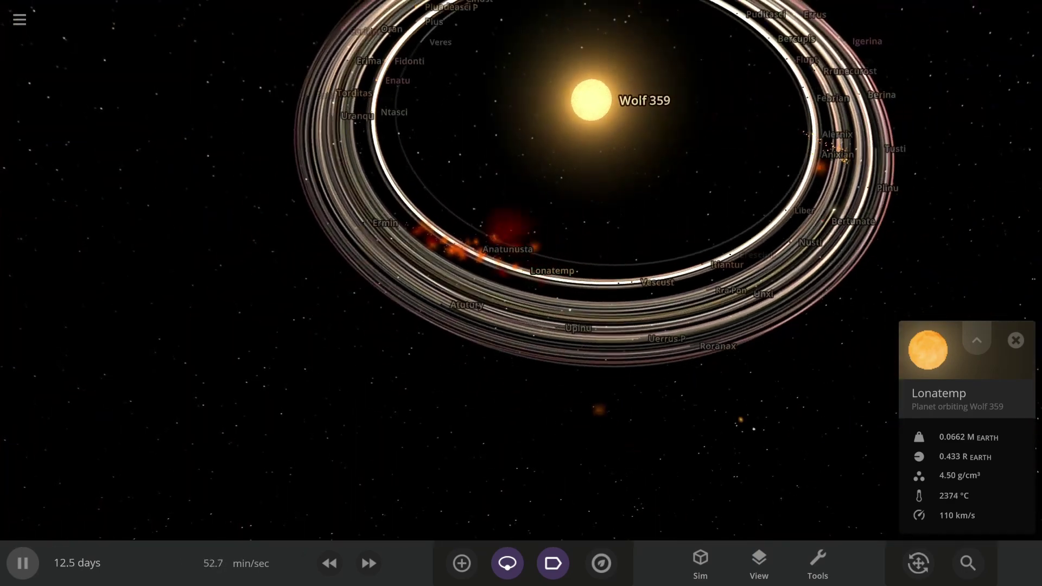
Check the simulation overview, then raise the speed to about 1.4 hours per second
left_click(700, 564)
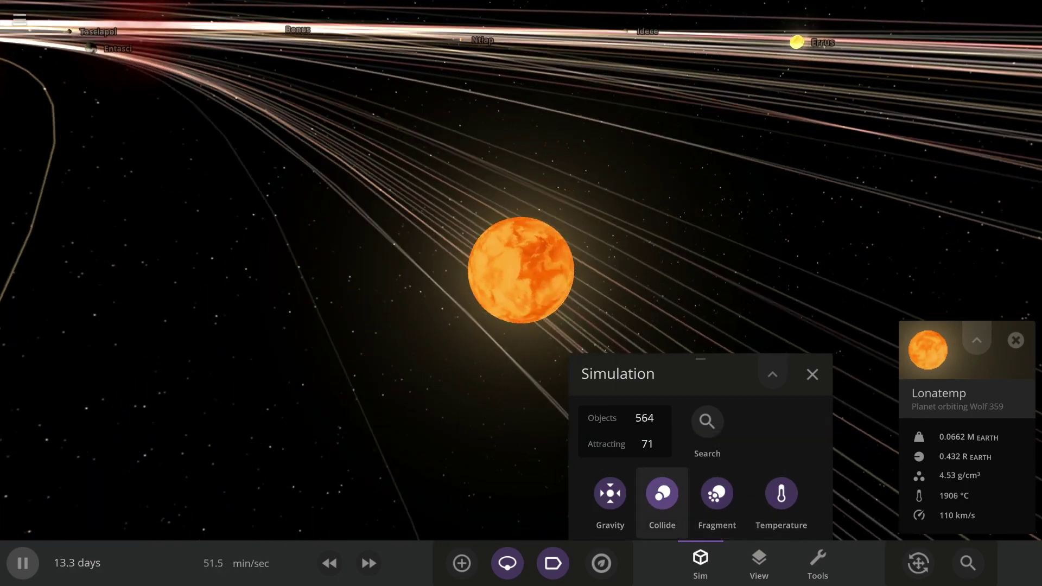
left_click(700, 564)
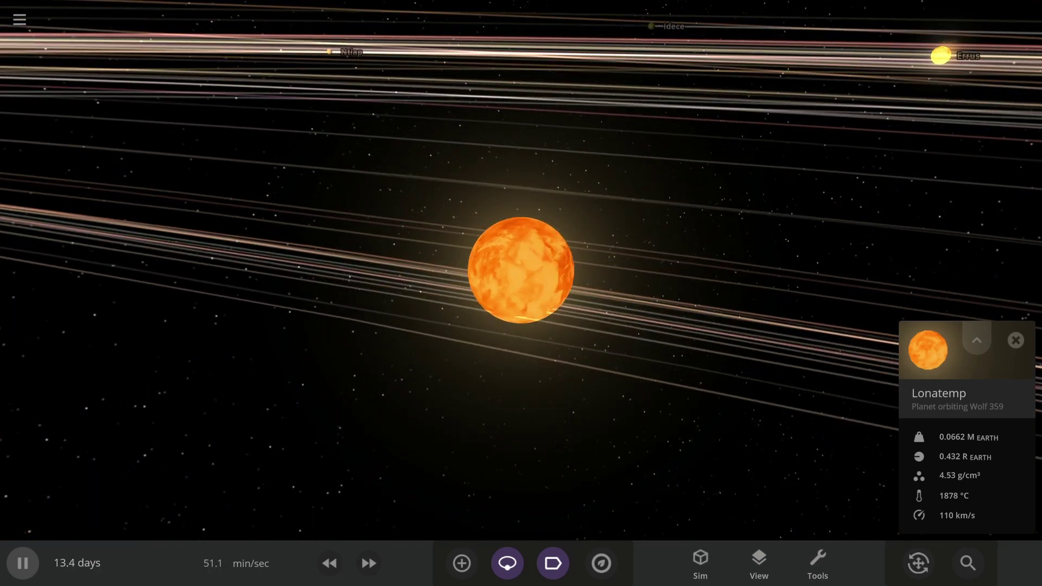
scroll(521, 271, "down", 10)
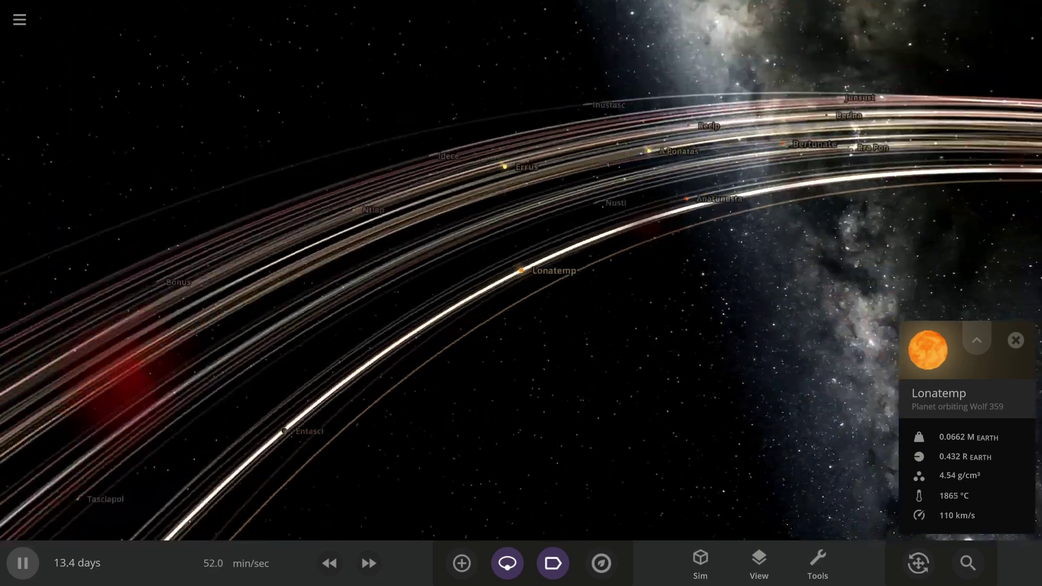
scroll(520, 271, "down", 10)
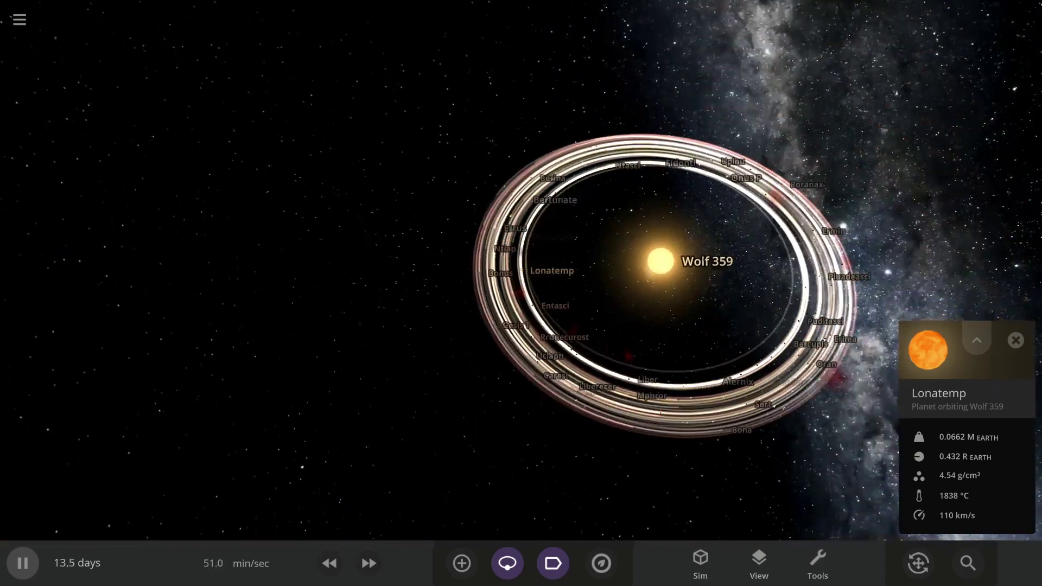
scroll(521, 272, "up", 10)
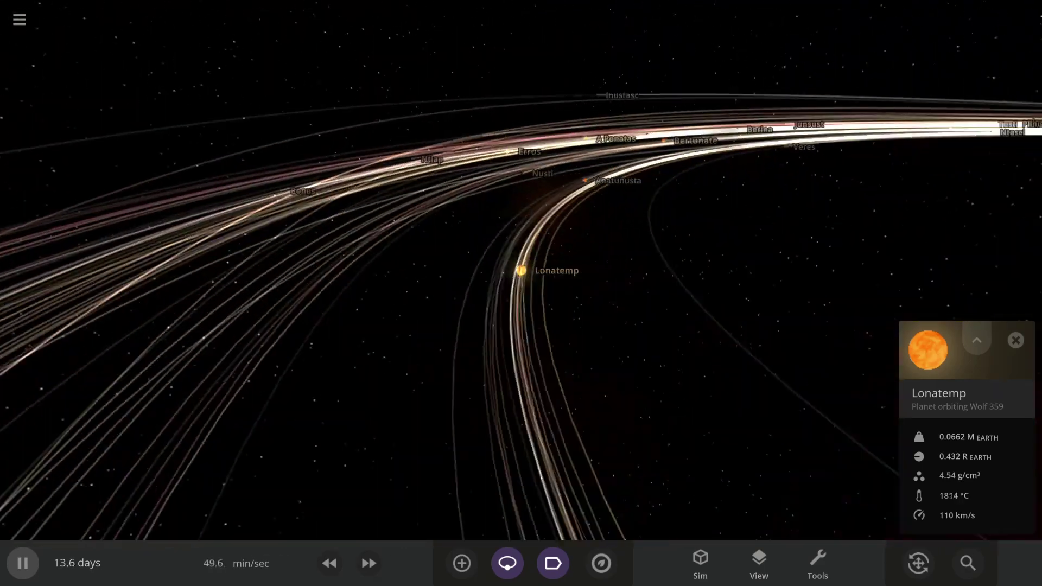
scroll(521, 271, "up", 10)
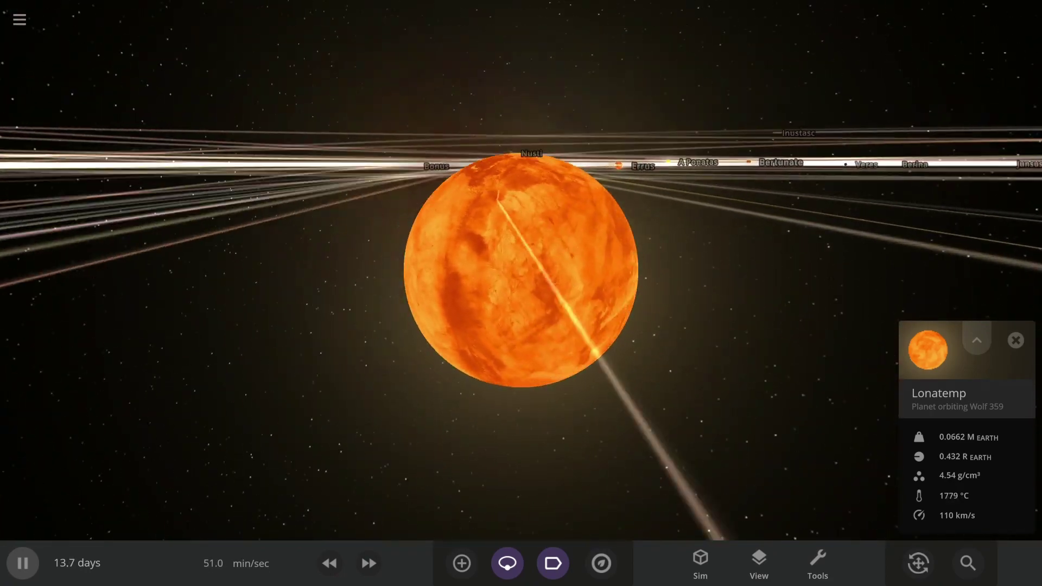
left_click(368, 563)
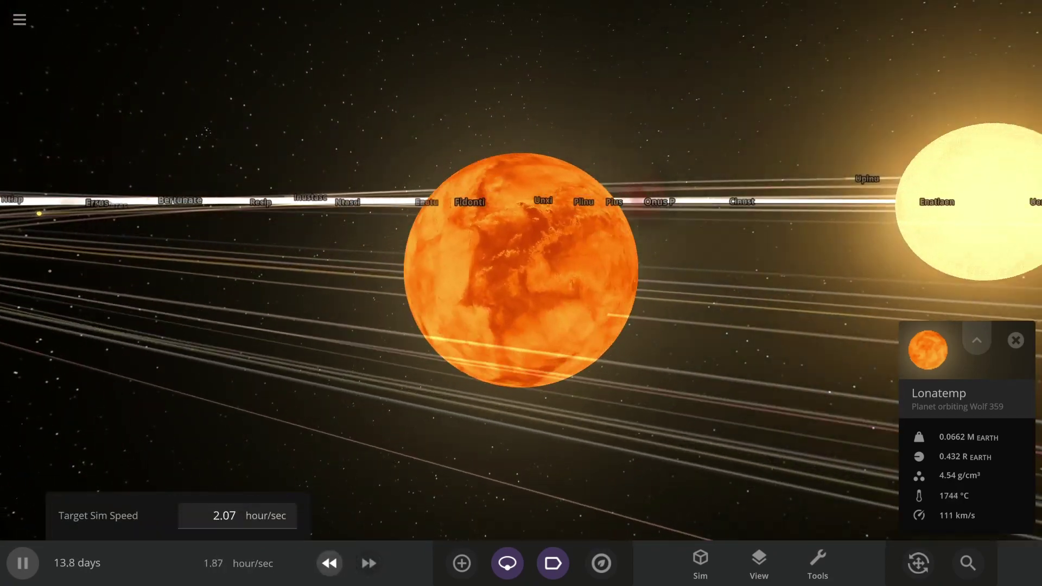
left_click(330, 563)
scroll(521, 271, "down", 5)
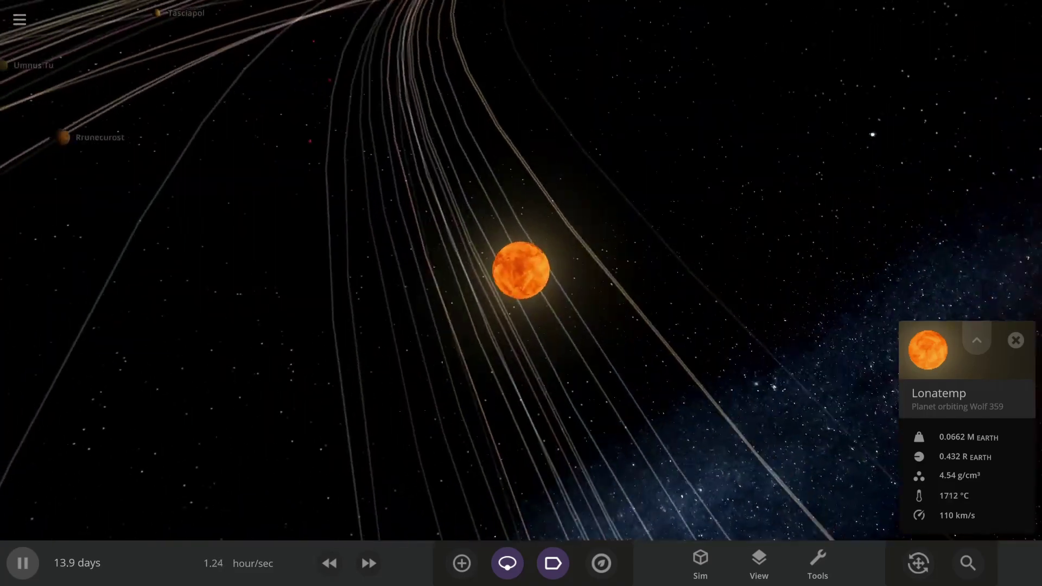
Close the moon list, show the object counts, and zoom out over the whole Wolf 359 ring
left_click(461, 562)
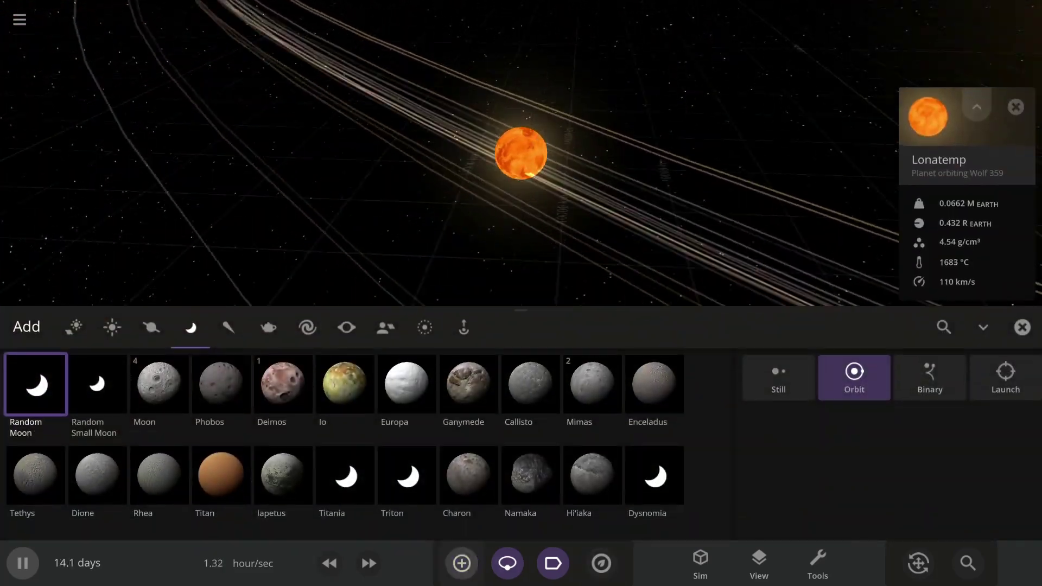
left_click(700, 565)
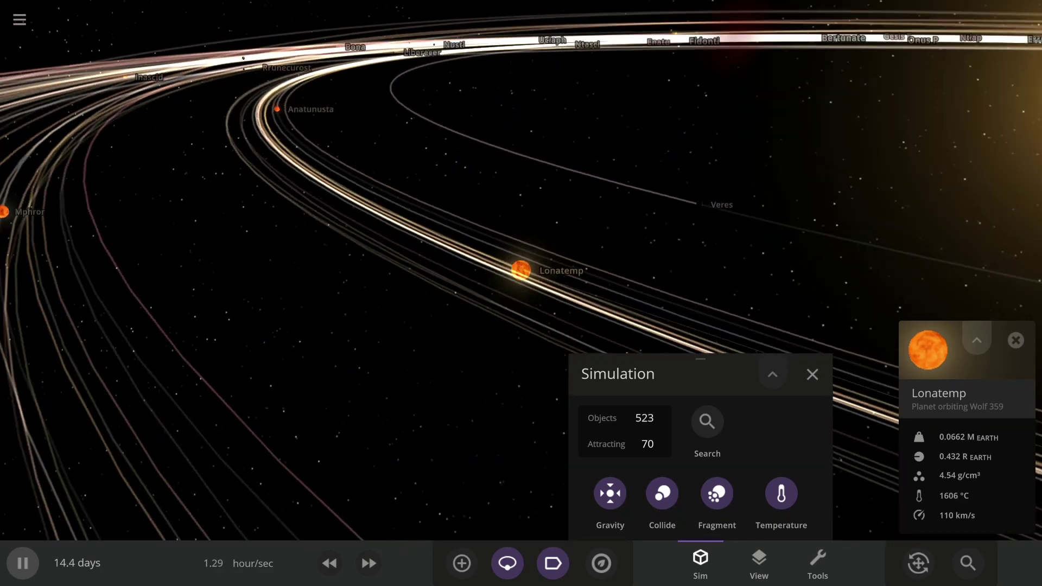
scroll(521, 272, "down", 5)
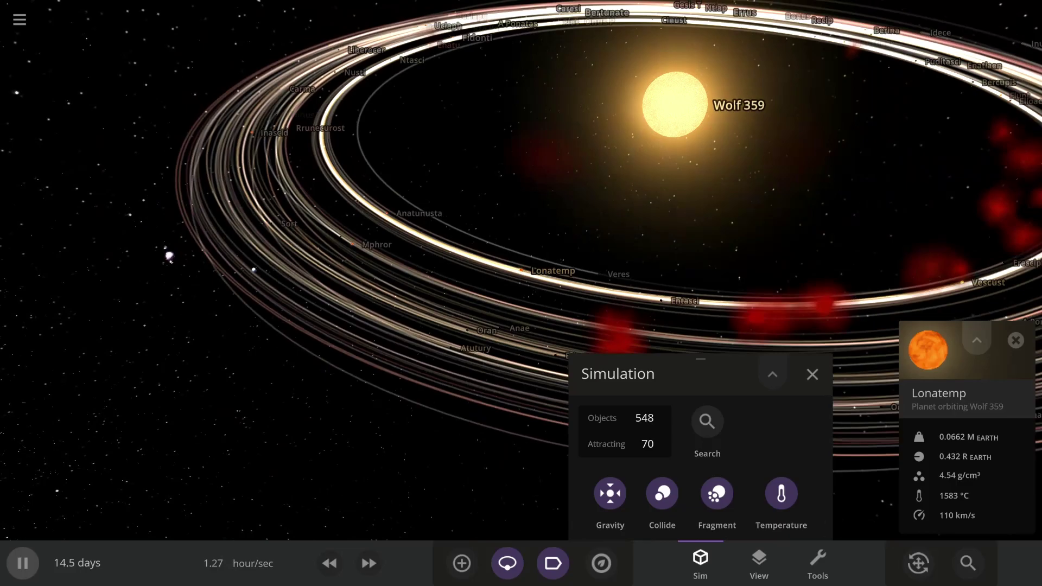
scroll(521, 271, "up", 5)
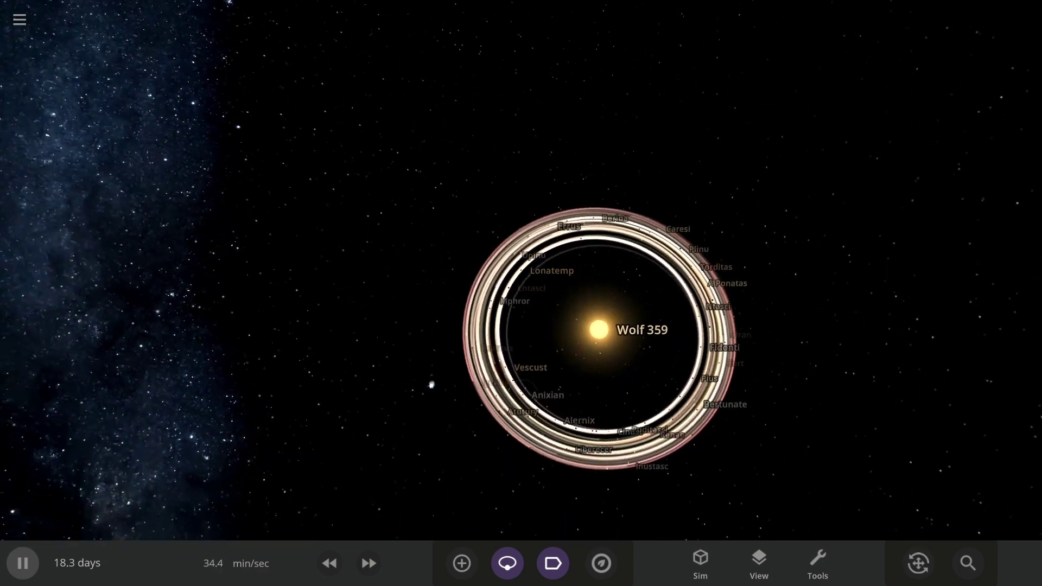
Focus the camera on Fidonti, then Ntasci, and slow the simulation to about 11 min/sec
double_click(706, 328)
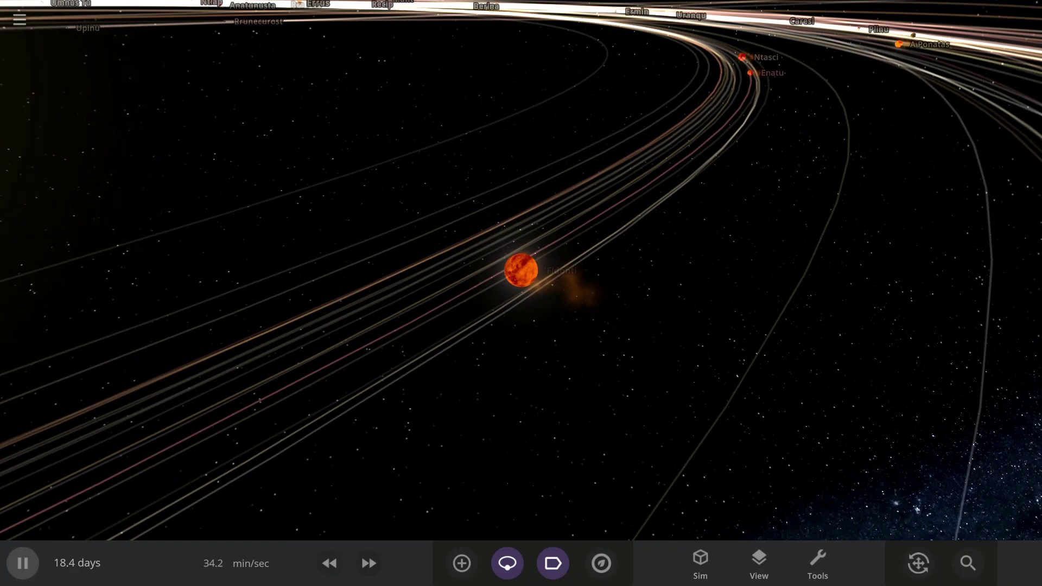
double_click(579, 63)
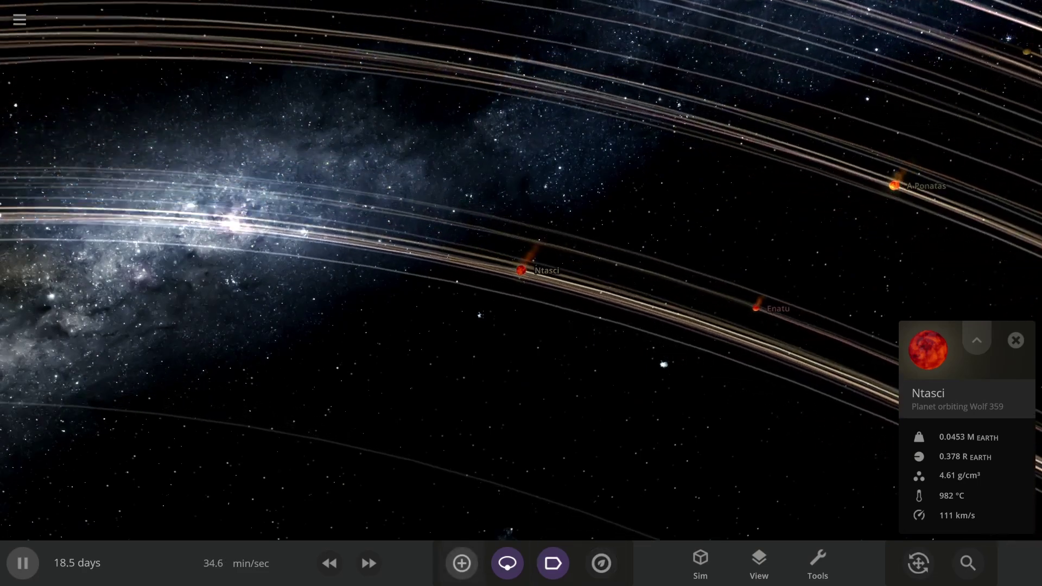
left_click(700, 564)
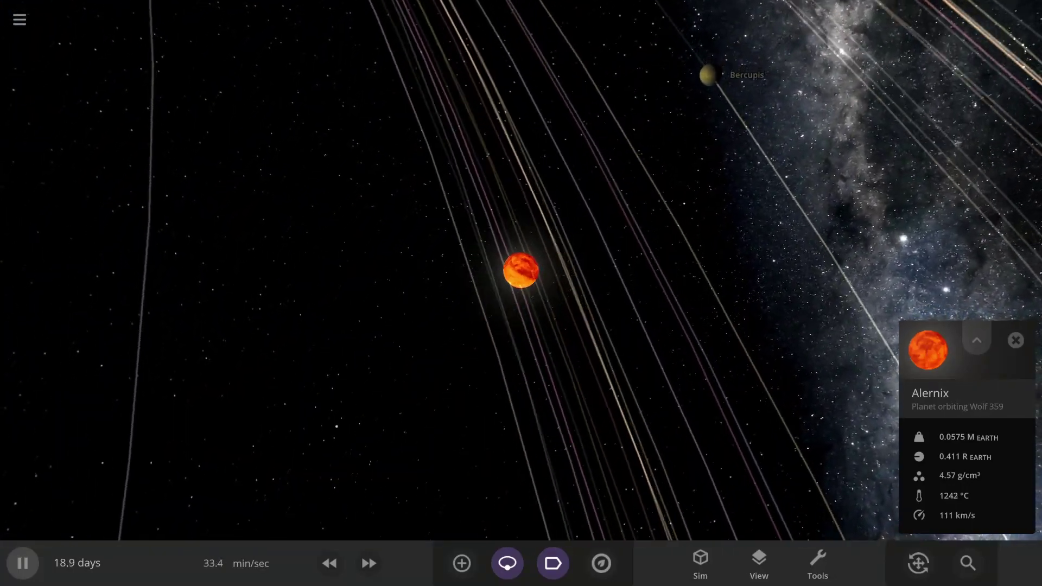
key("comma")
key("comma")
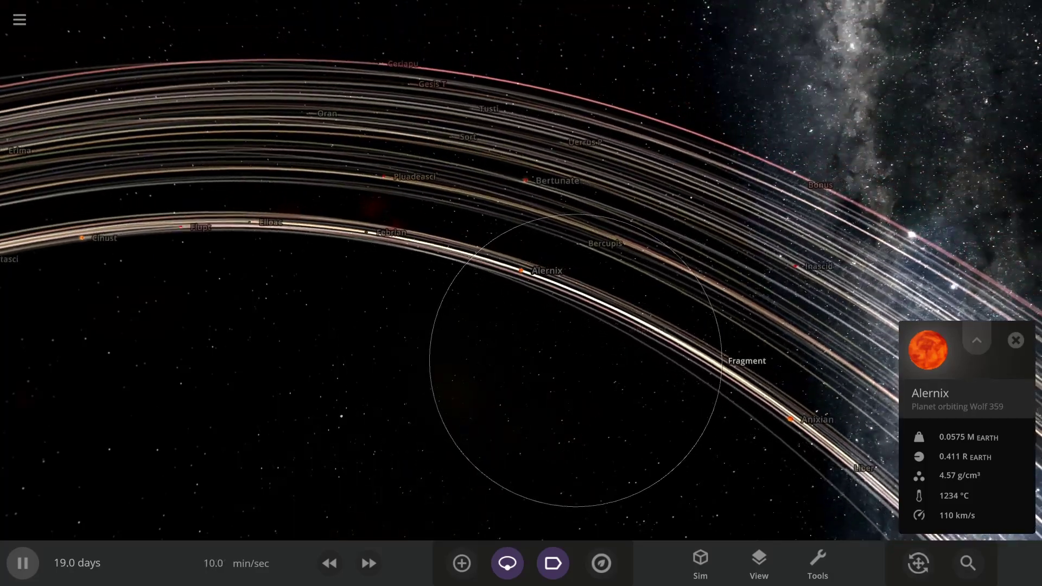
Centre on Liber, speed up toward 55.1 min/sec, and show the 547-object counts
left_click(863, 455)
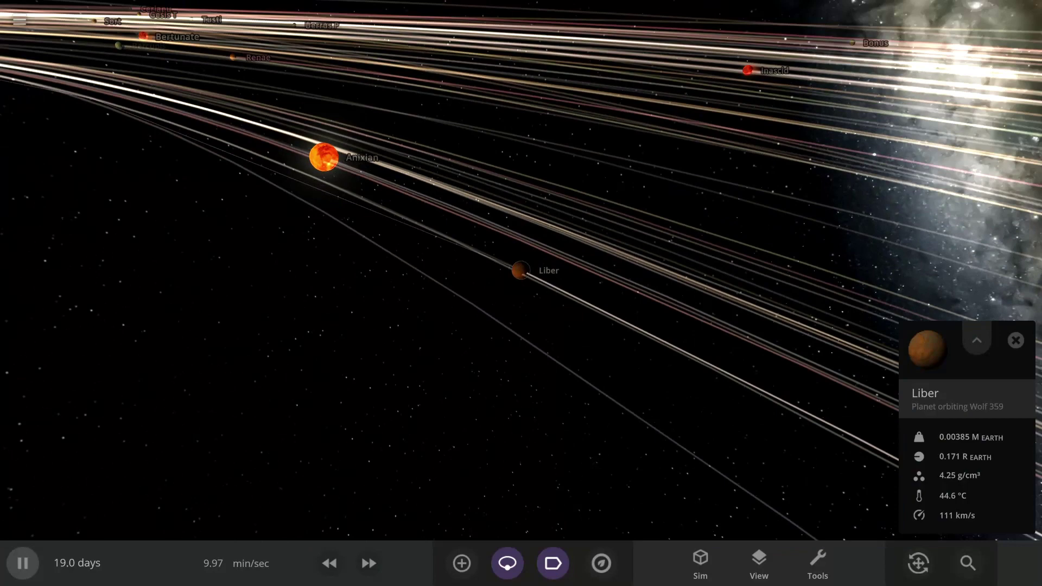
left_click(368, 563)
left_click(368, 563)
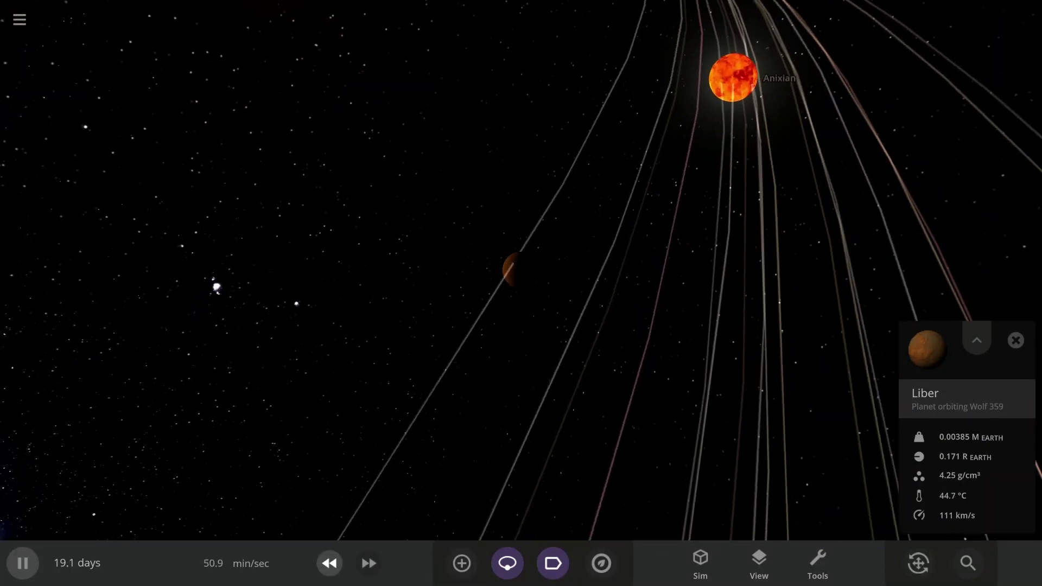
left_click(700, 565)
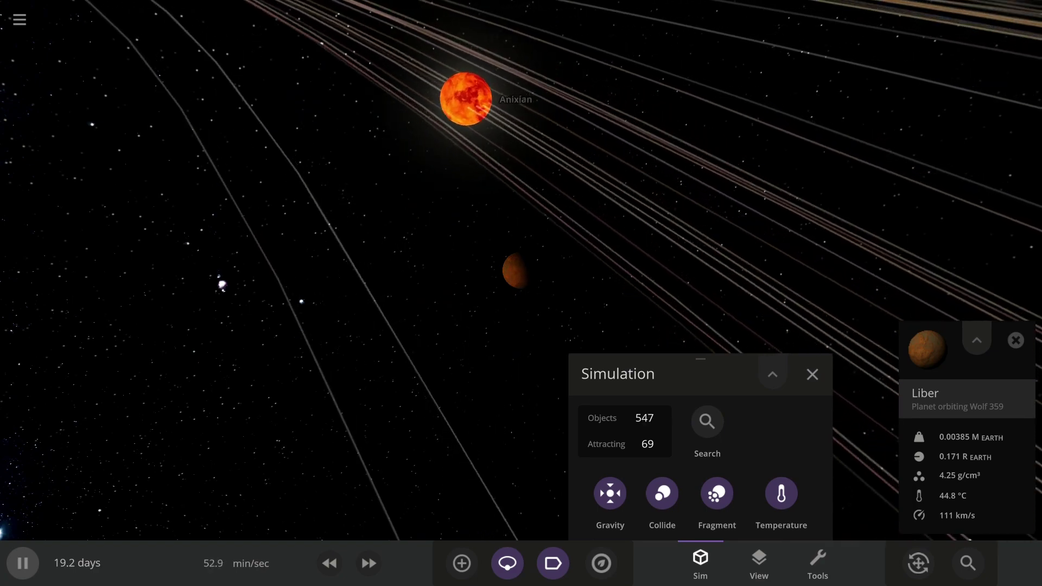
Slow to seconds per second as Vescust hits Liber, close the statistics, and pause
left_click(329, 563)
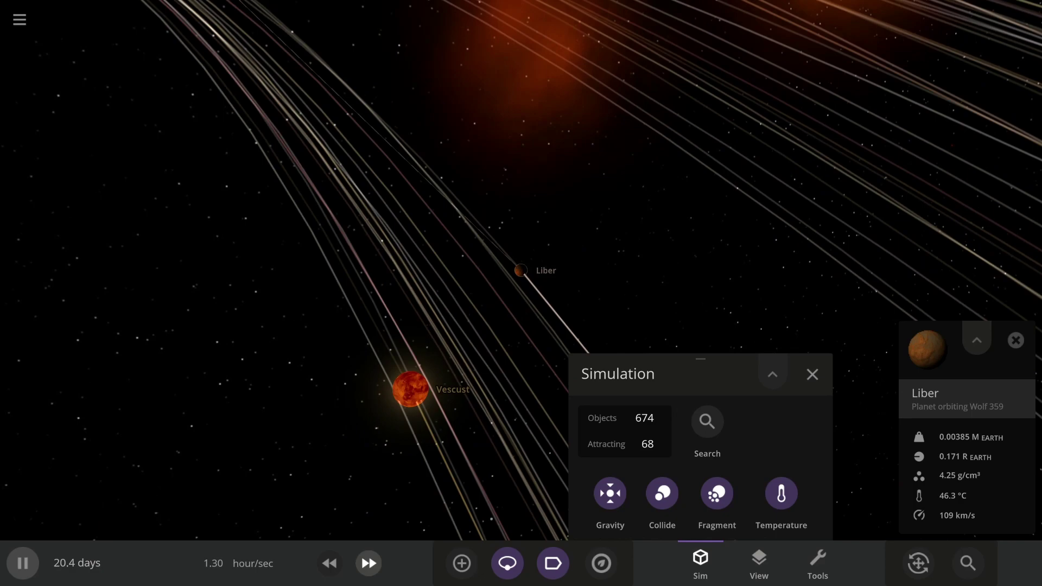
key("comma")
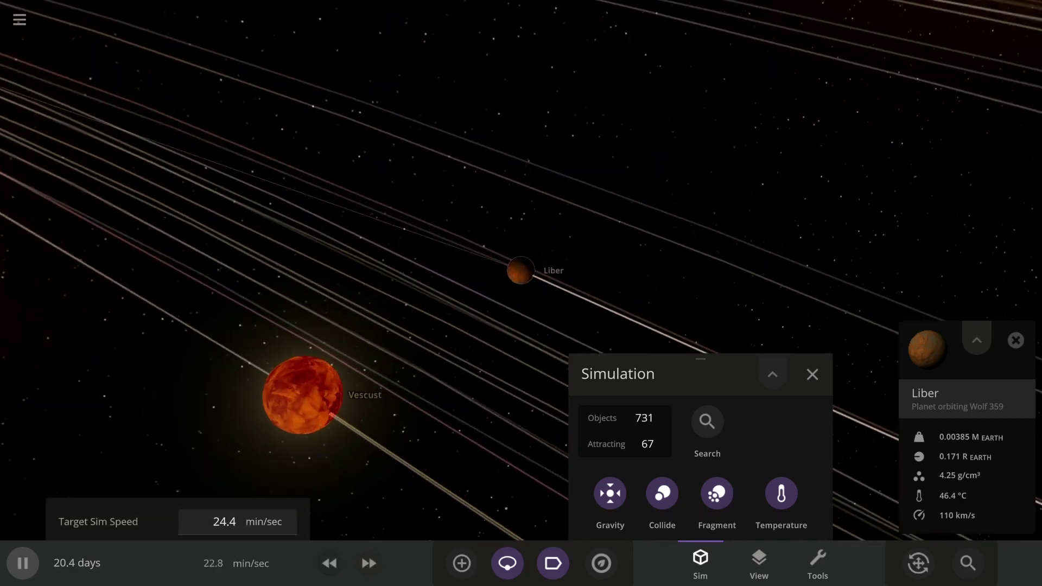
key("period")
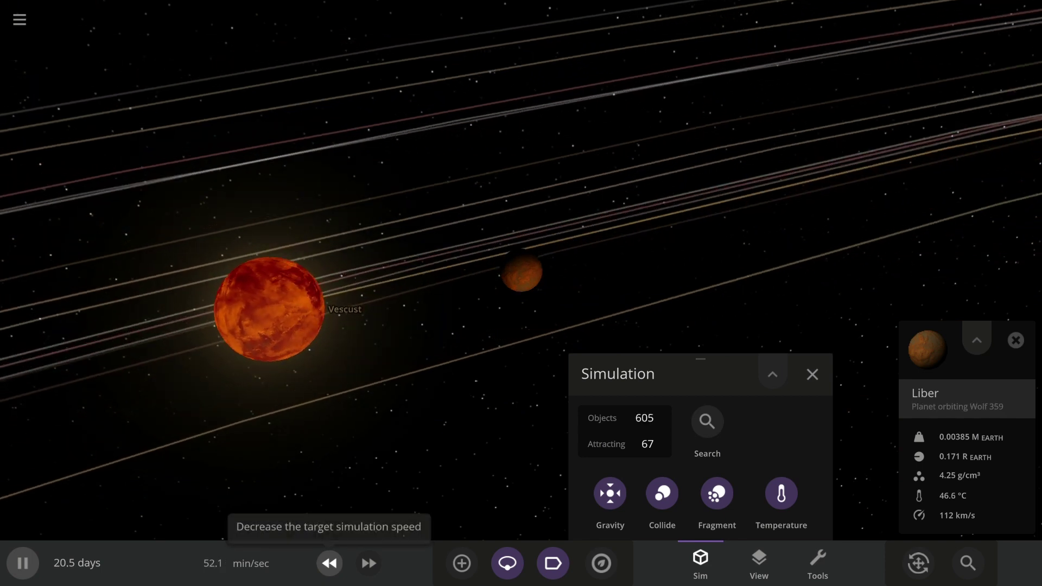
key("comma")
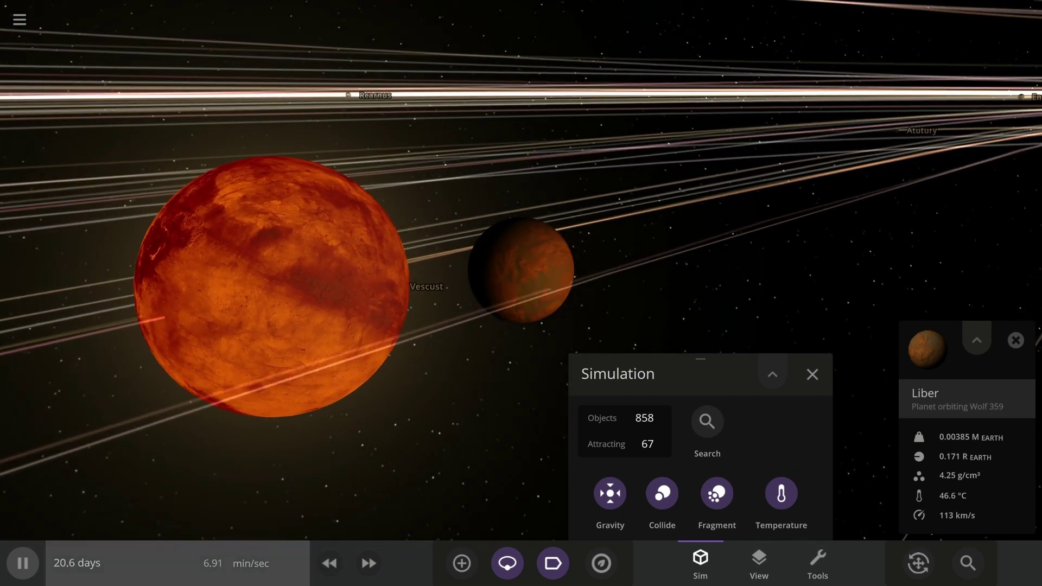
key("space")
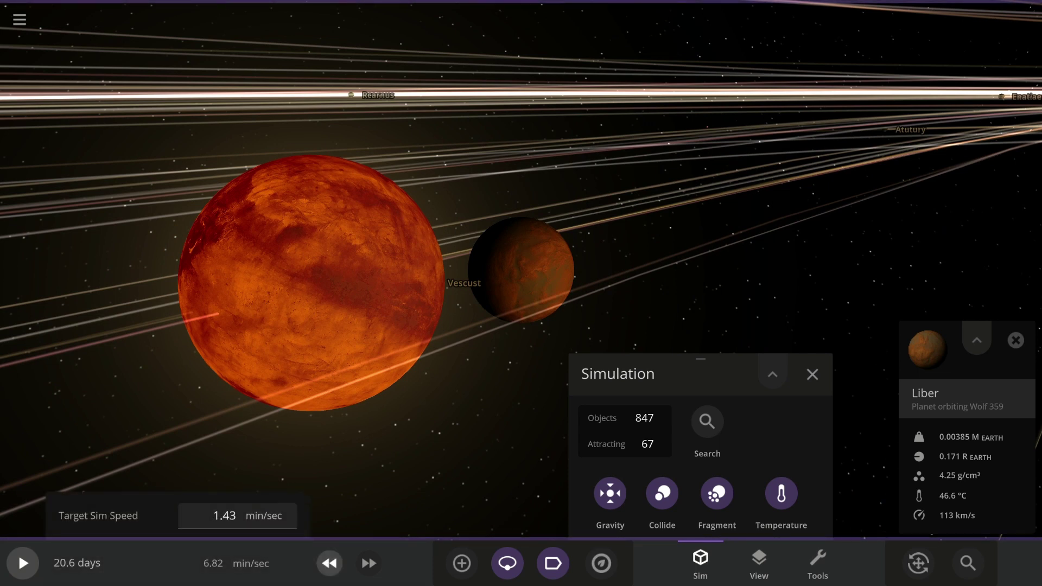
key("comma")
key("space")
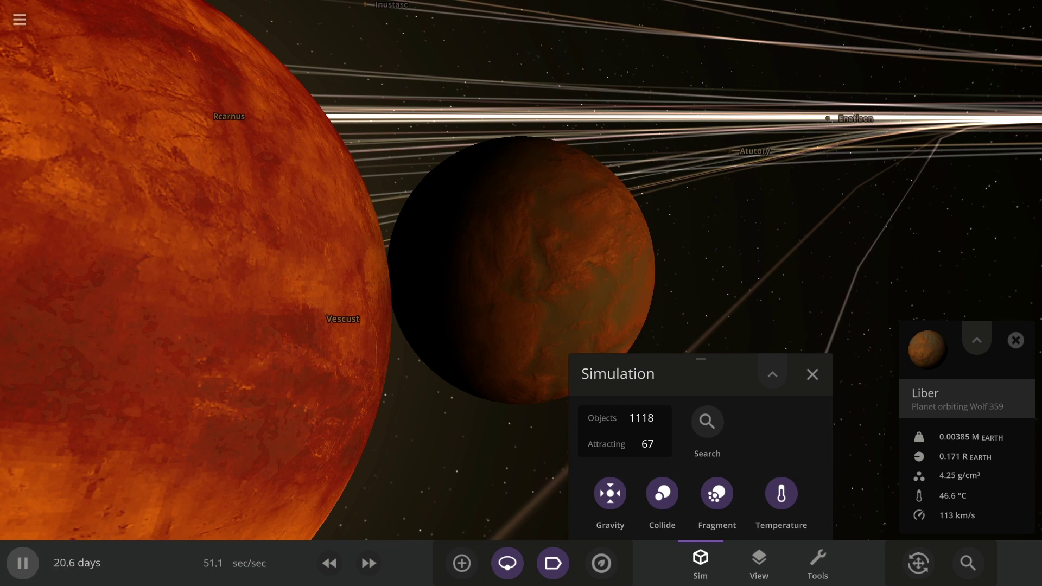
left_click(813, 375)
key("space")
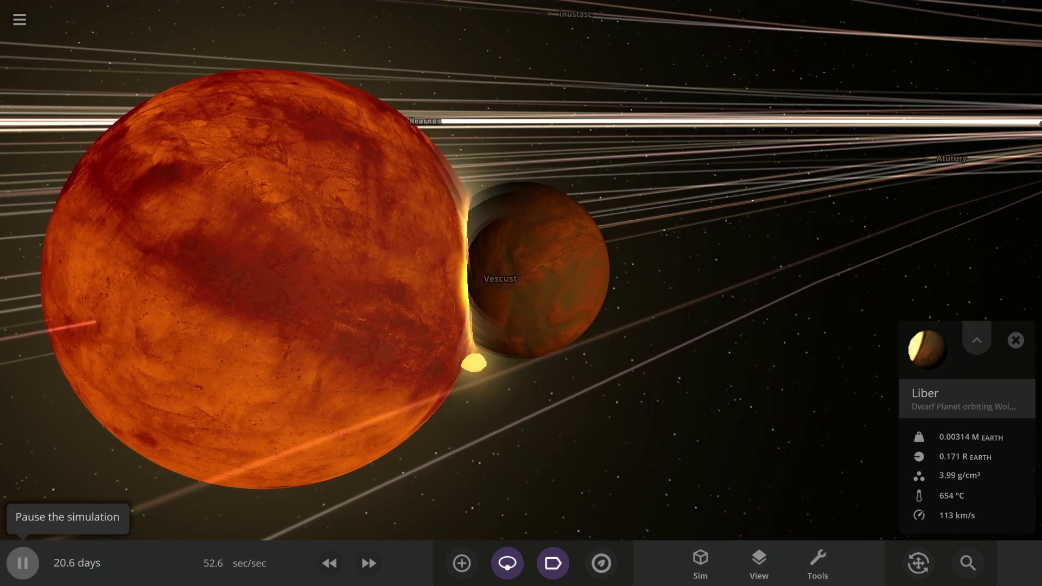
Pause at the collision, then resume and clear the orange debris particle clouds with Ctrl+D
left_click(22, 563)
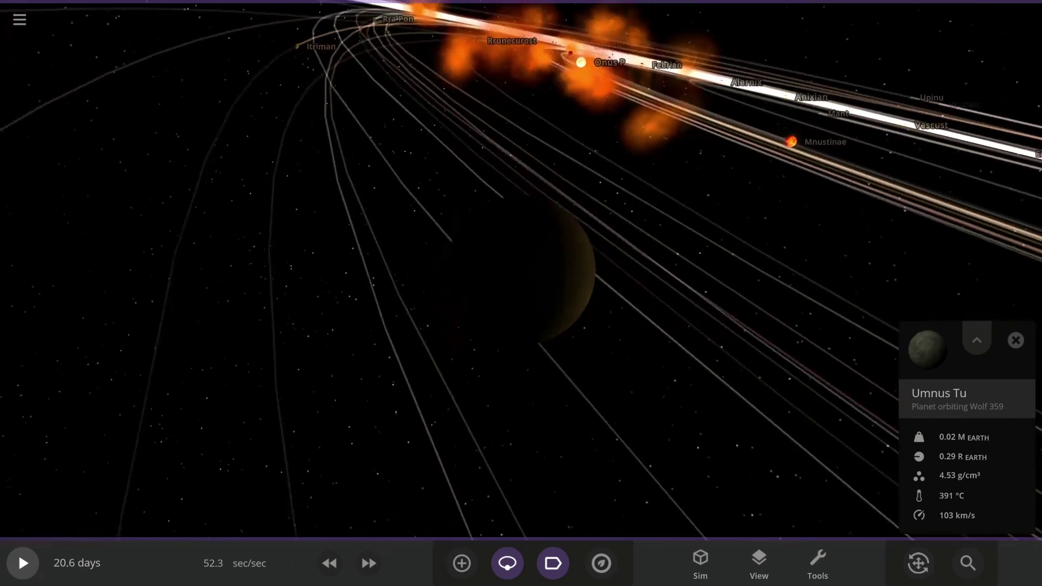
key("space")
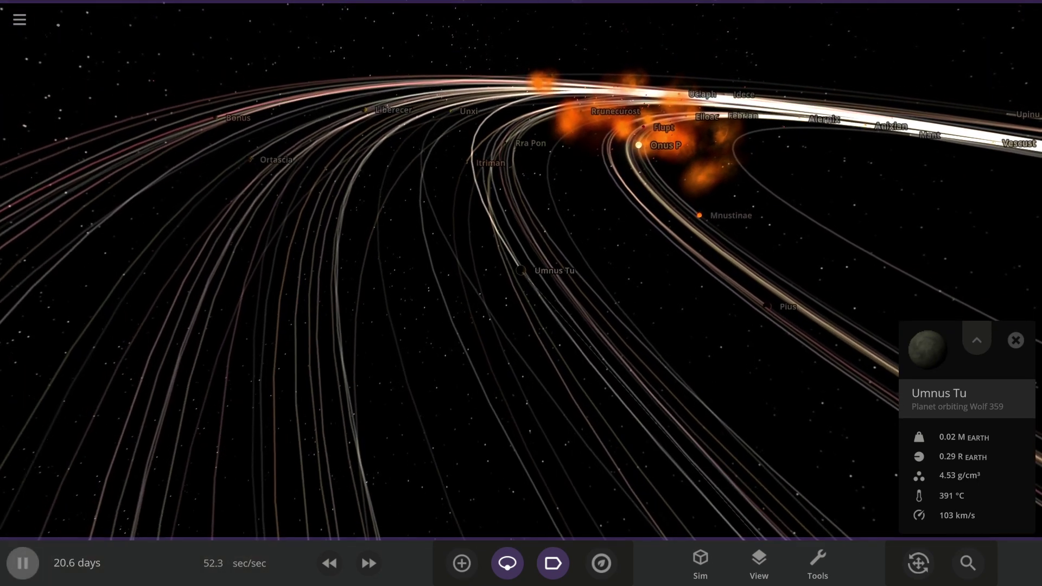
key("ctrl+d")
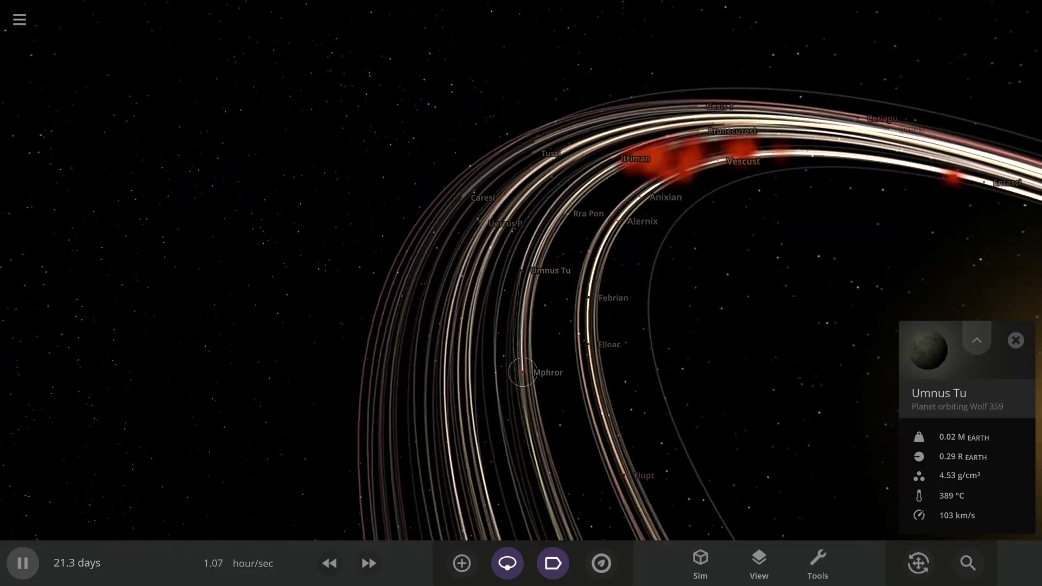
Select the molten planet Mphror to show its 0.0349 Earth-mass, 1033 °C details
left_click(521, 331)
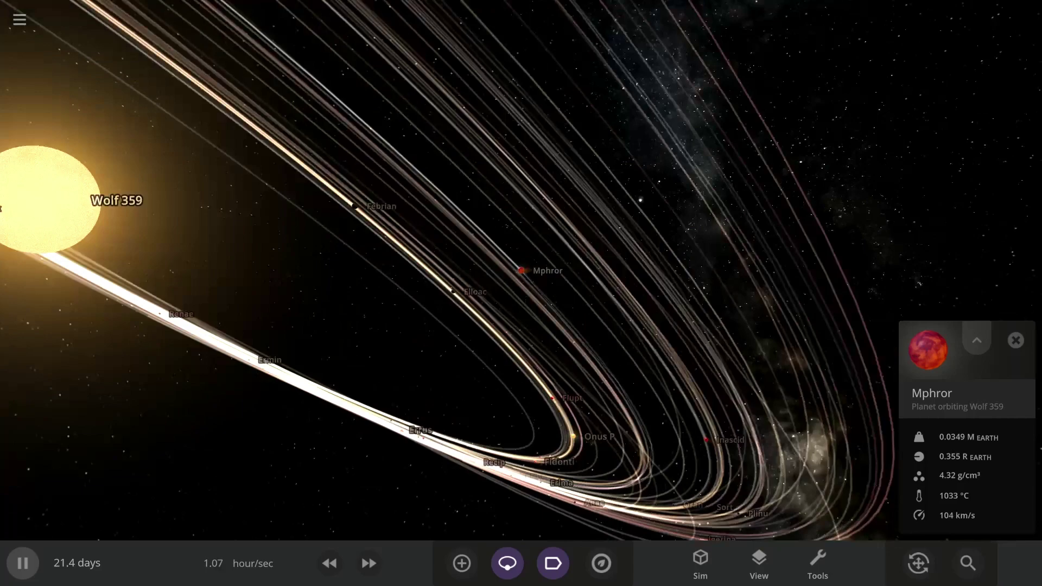